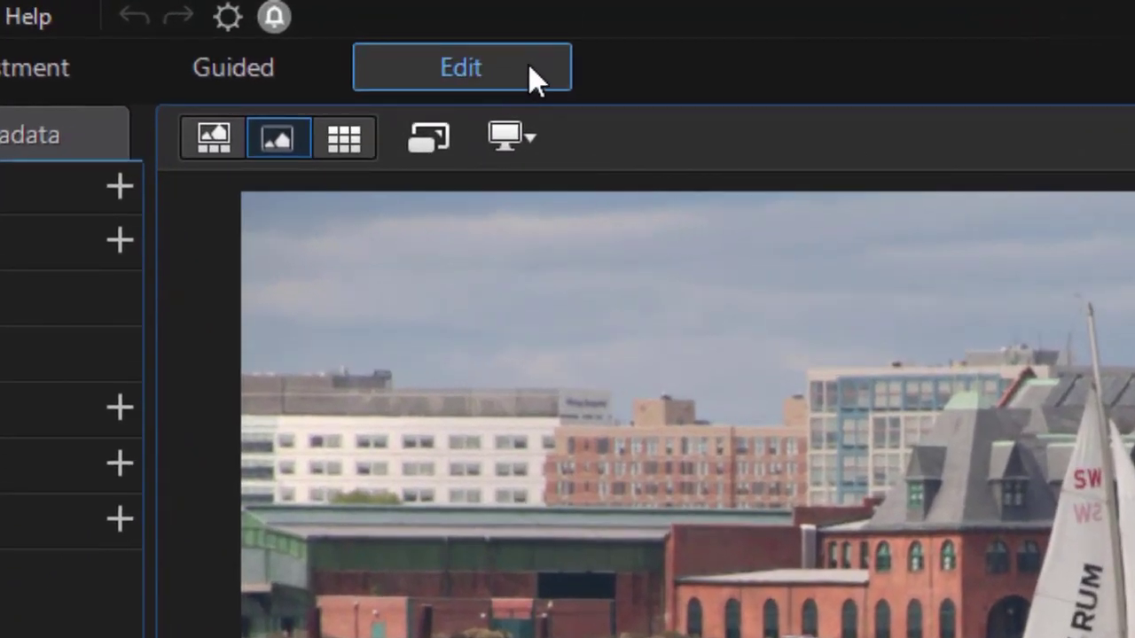
# - Open the photo in the Edit workspace and duplicate the Background layer
pyautogui.click(528, 65)
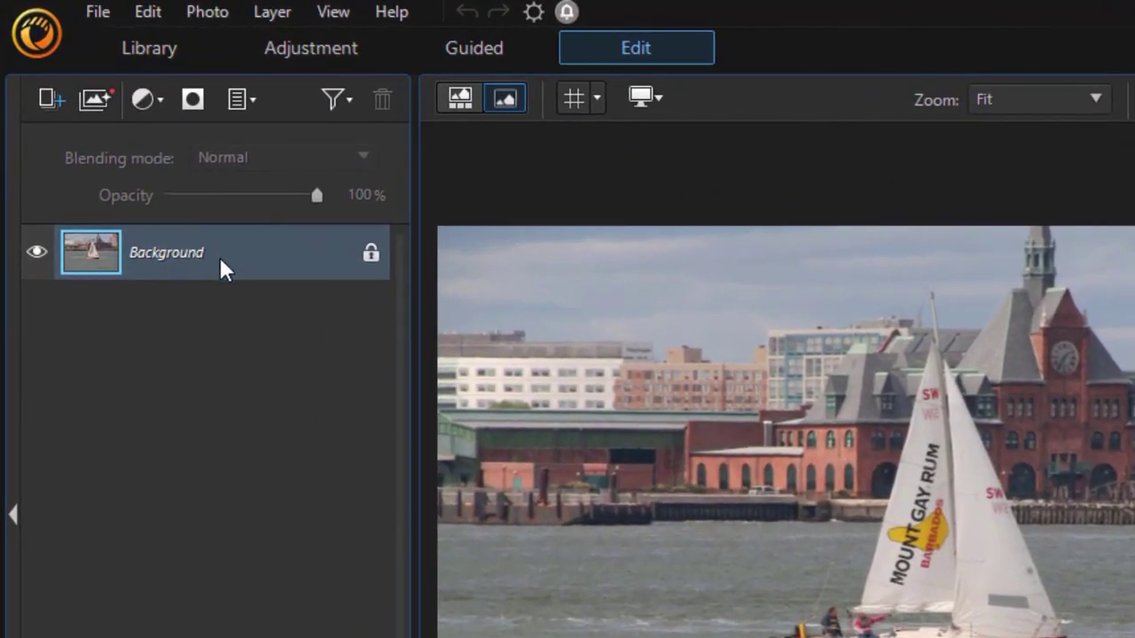
pyautogui.rightClick(165, 256)
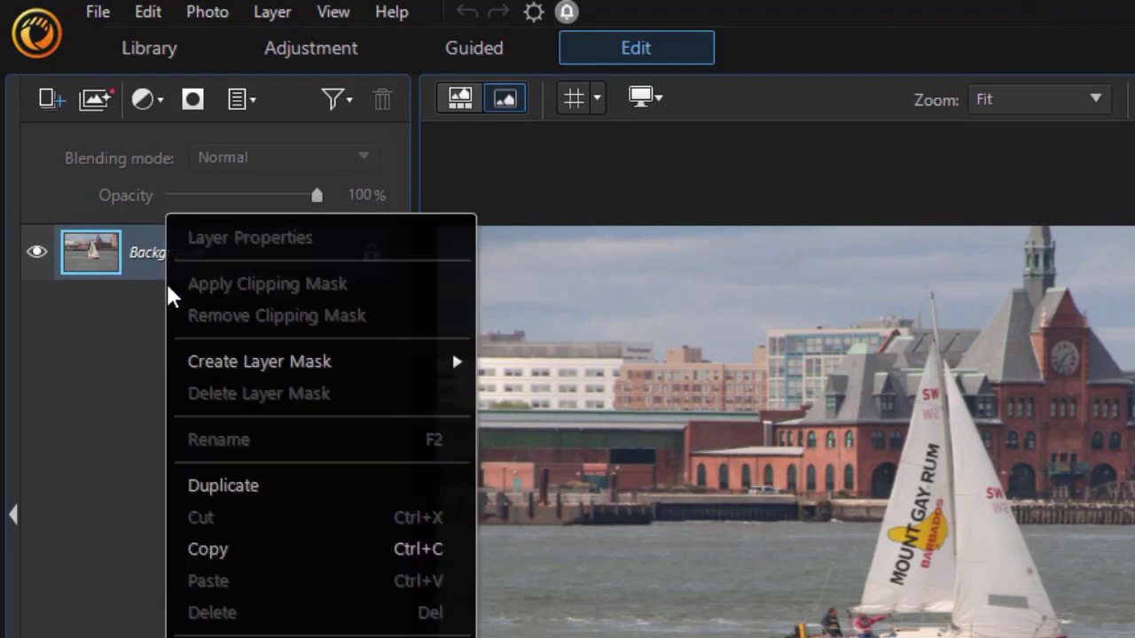
pyautogui.click(310, 484)
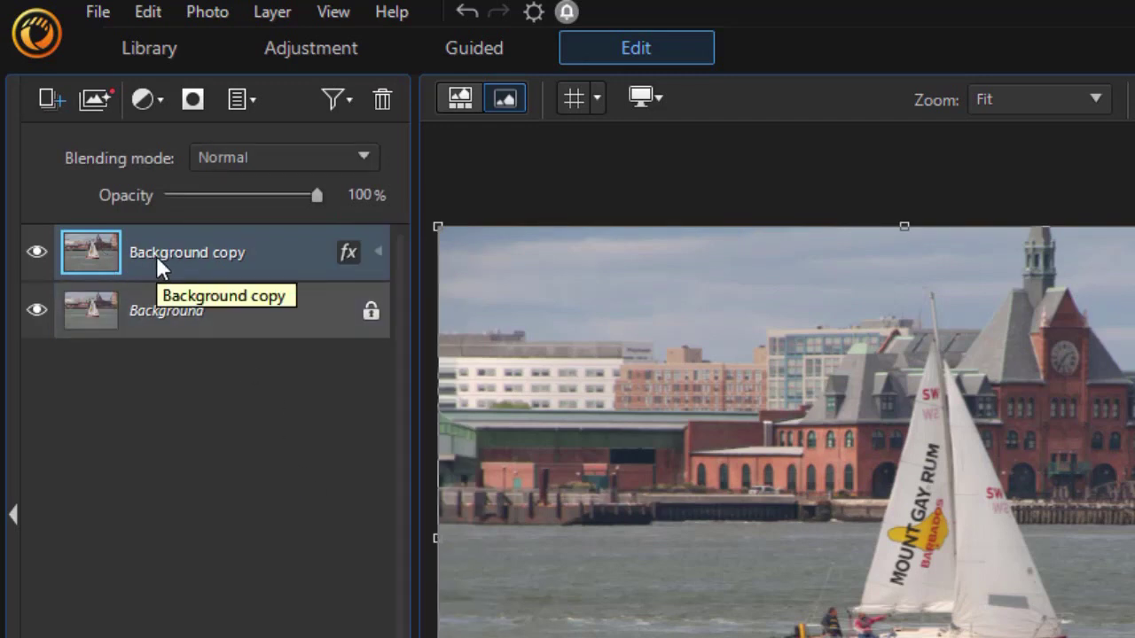
# - Rename the copy to 'Main Boat' and hide the Background layer
pyautogui.doubleClick(156, 255)
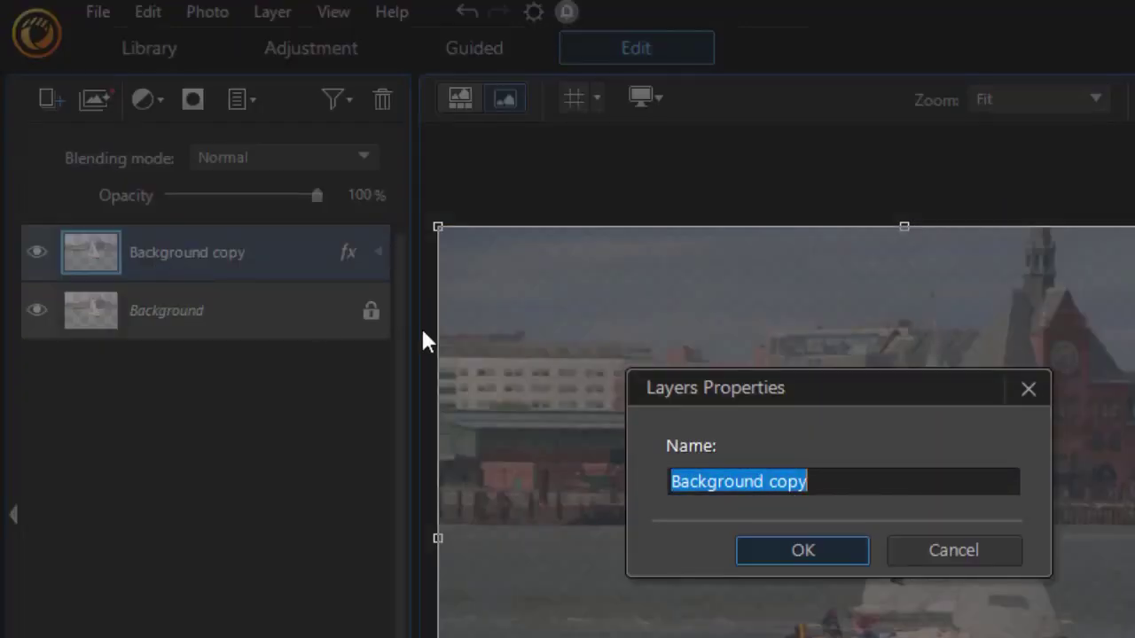
pyautogui.write('Main Boat')
pyautogui.press('Return')
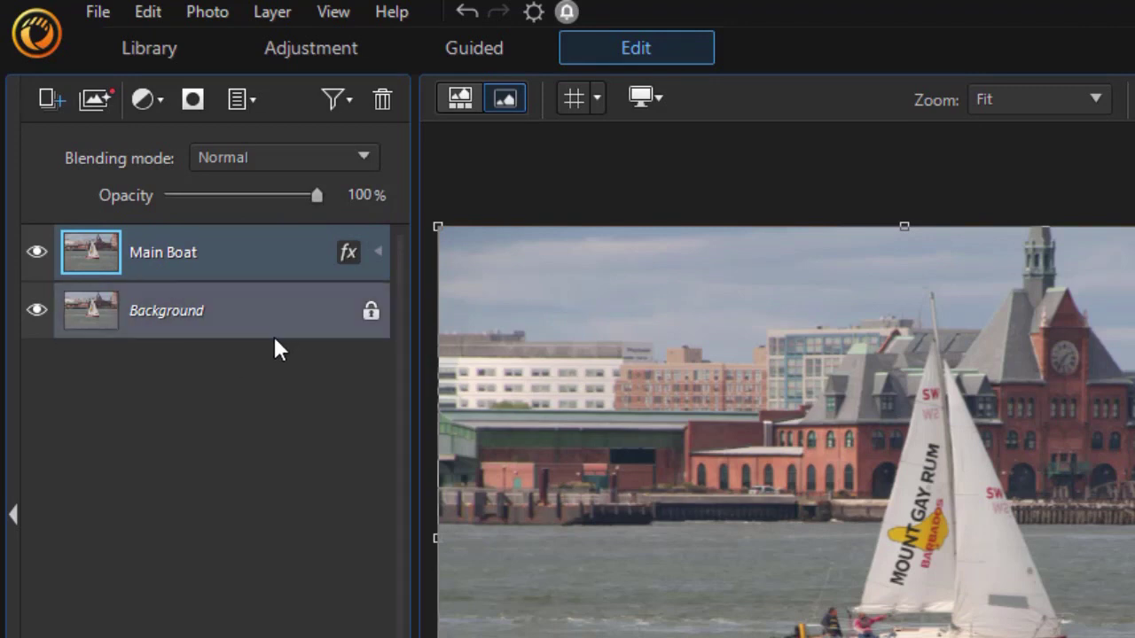
pyautogui.click(37, 307)
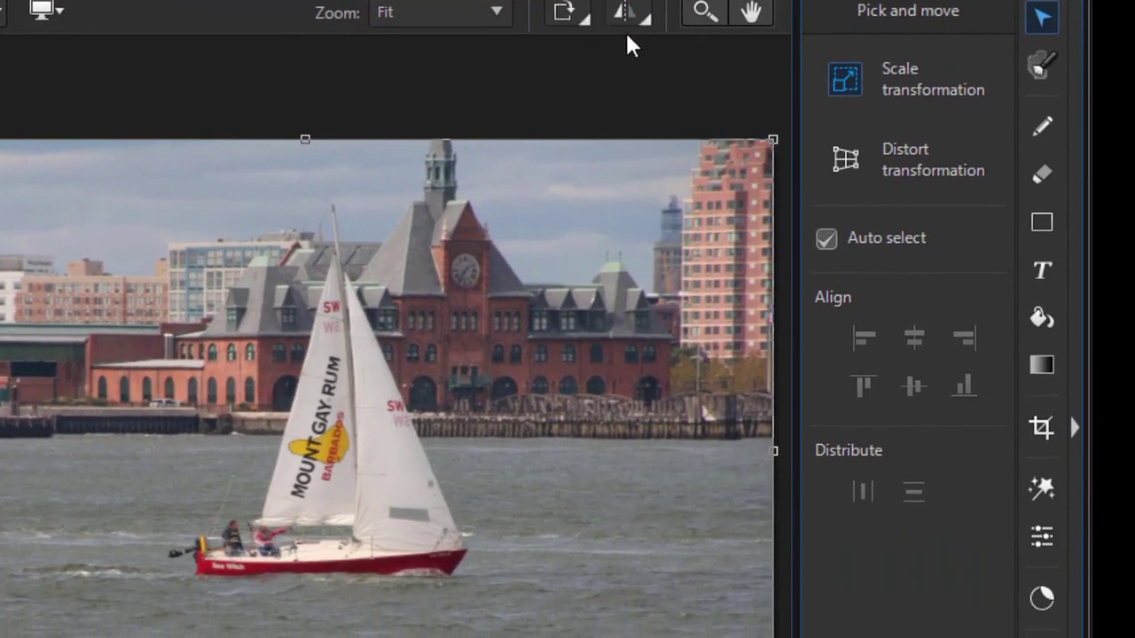
# - Zoom in on the sailboat and smart-brush select the right sail, subtracting the left sail
pyautogui.click(705, 11)
pyautogui.moveTo(273, 186); pyautogui.dragTo(468, 612)
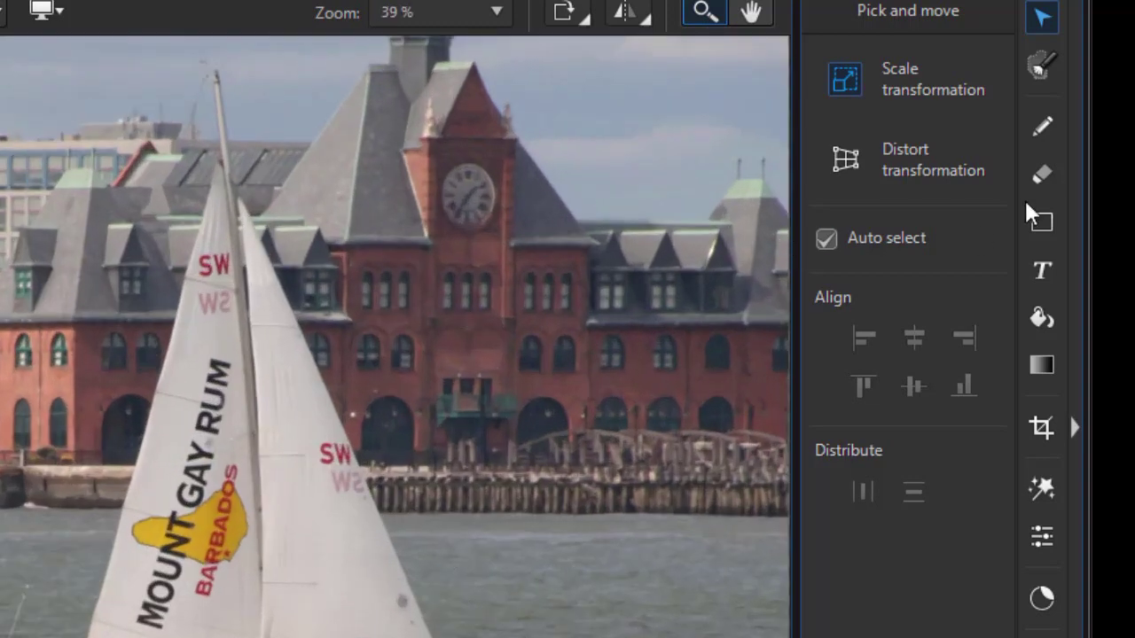
pyautogui.click(1041, 69)
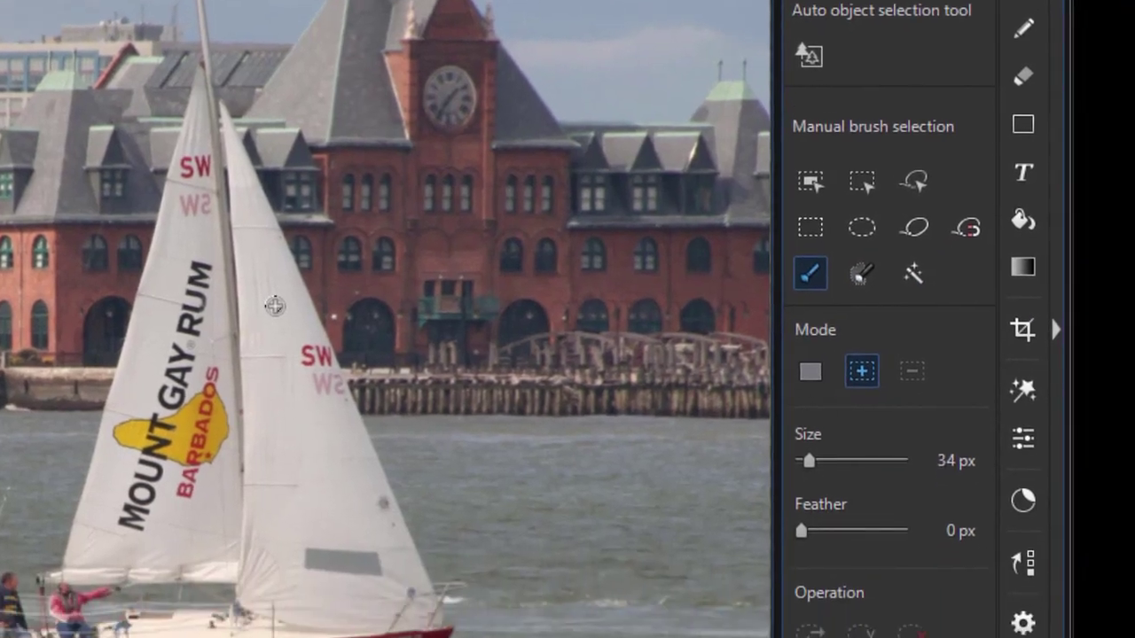
pyautogui.moveTo(274, 305); pyautogui.dragTo(270, 289)
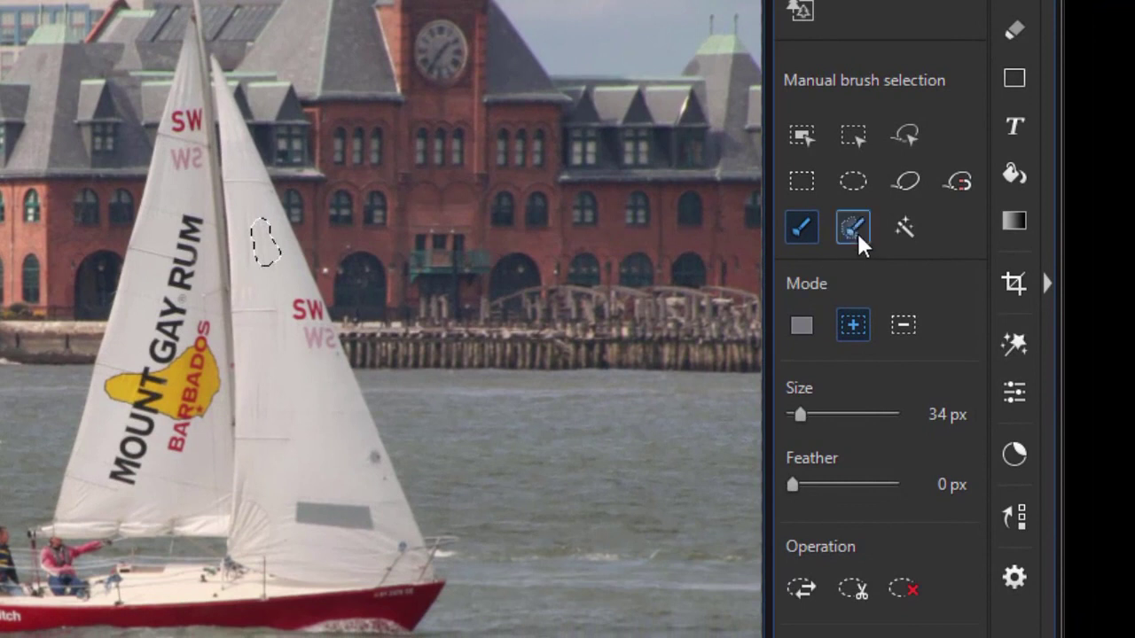
pyautogui.click(856, 231)
pyautogui.moveTo(261, 246)
pyautogui.mouseDown()
pyautogui.moveTo(225, 106)
pyautogui.moveTo(267, 371)
pyautogui.moveTo(258, 385)
pyautogui.moveTo(274, 385)
pyautogui.moveTo(308, 308)
pyautogui.moveTo(346, 464)
pyautogui.moveTo(364, 467)
pyautogui.moveTo(391, 534)
pyautogui.moveTo(303, 545)
pyautogui.moveTo(270, 533)
pyautogui.moveTo(261, 440)
pyautogui.mouseUp()
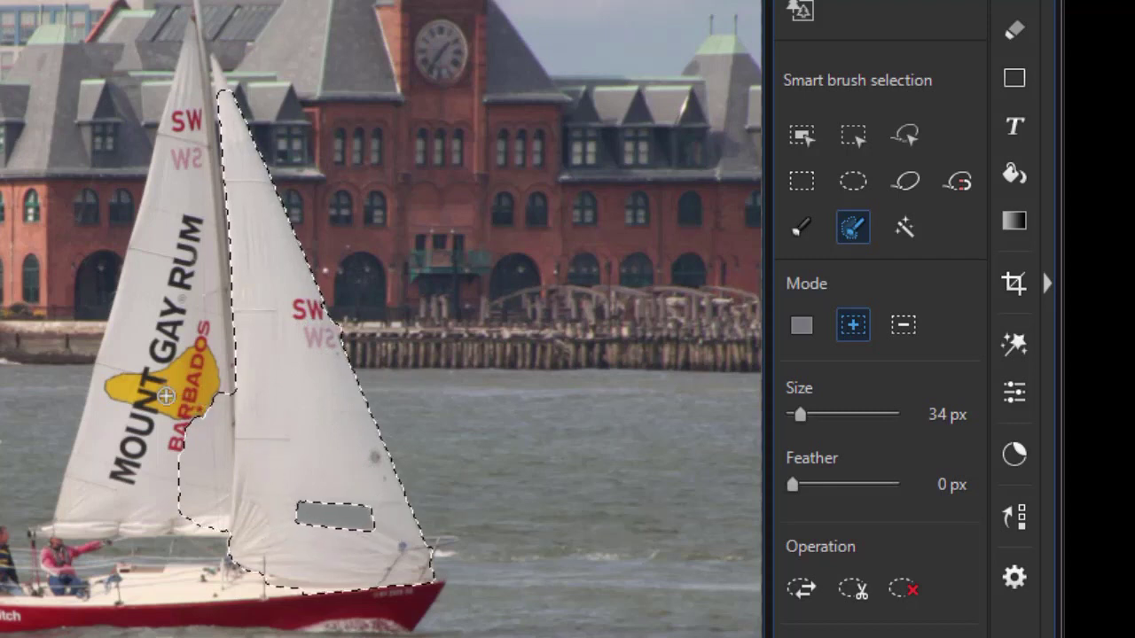
pyautogui.moveTo(190, 388)
pyautogui.mouseDown()
pyautogui.moveTo(203, 411)
pyautogui.moveTo(188, 408)
pyautogui.moveTo(177, 309)
pyautogui.moveTo(170, 318)
pyautogui.mouseUp()
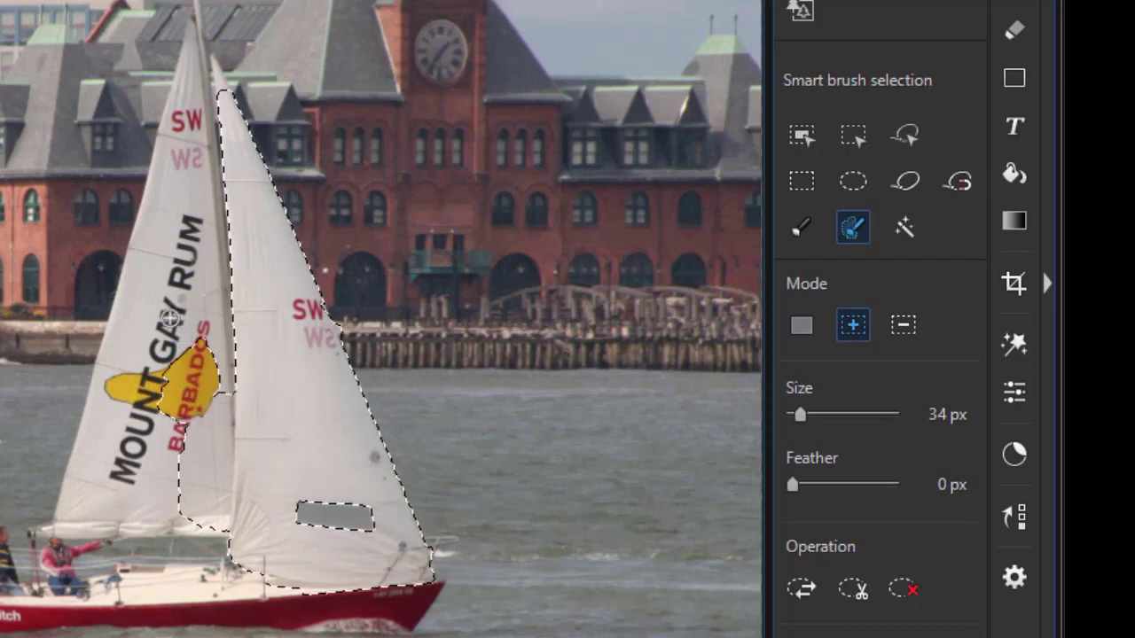
pyautogui.press('alt')
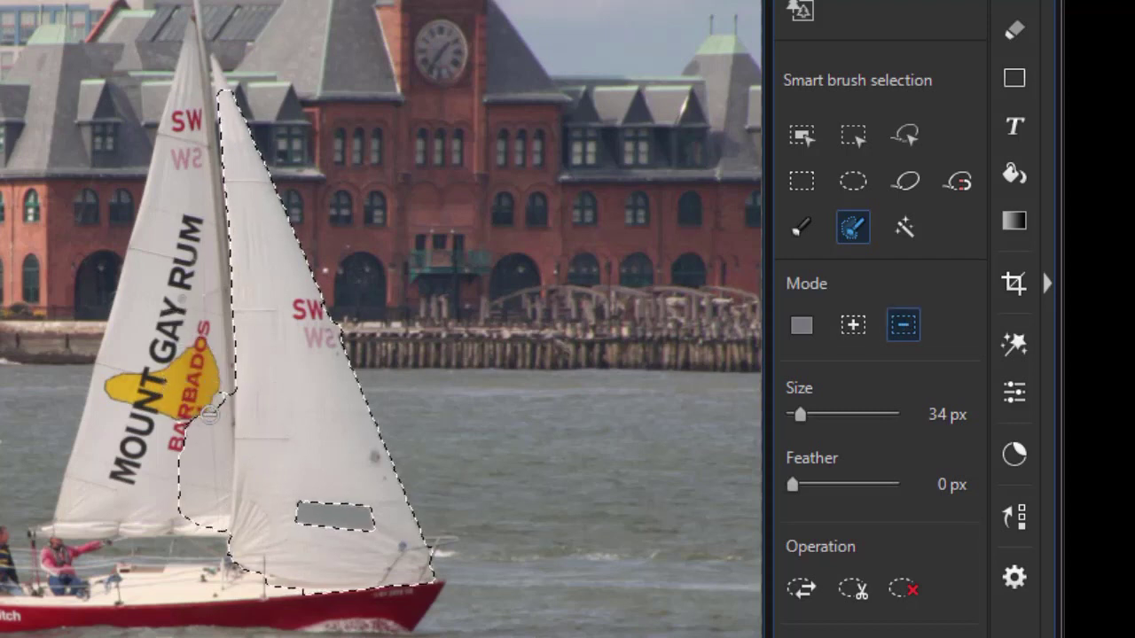
pyautogui.moveTo(209, 414)
pyautogui.mouseDown()
pyautogui.moveTo(201, 527)
pyautogui.moveTo(192, 512)
pyautogui.mouseUp()
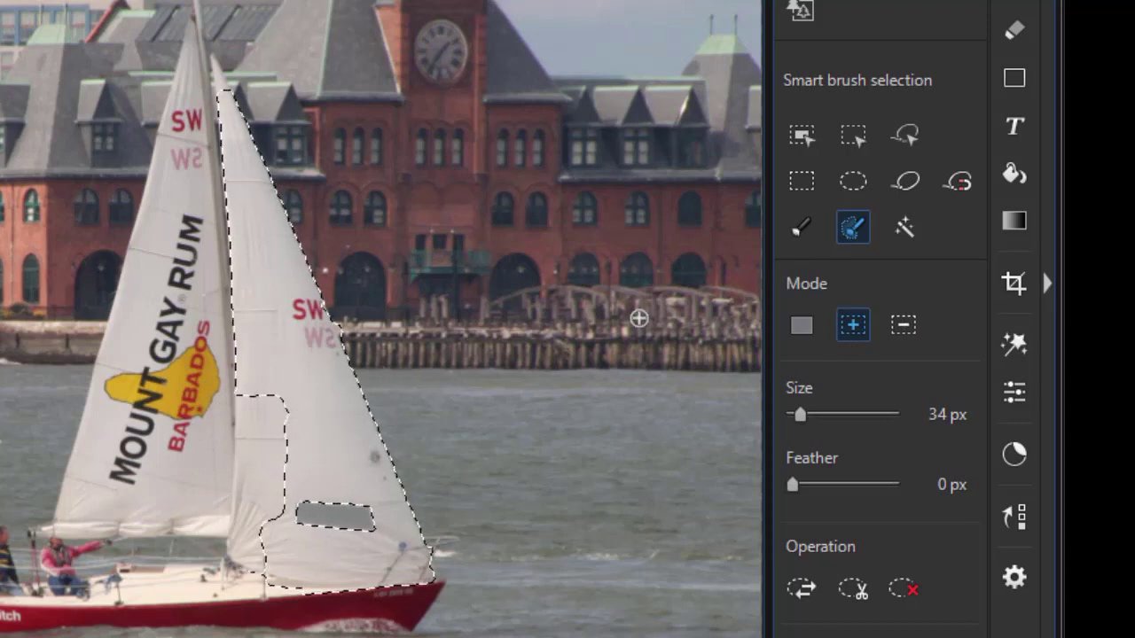
# - Fill the gap along the sail's lower left edge with a 114 px manual brush, then check the edge up close
pyautogui.click(801, 226)
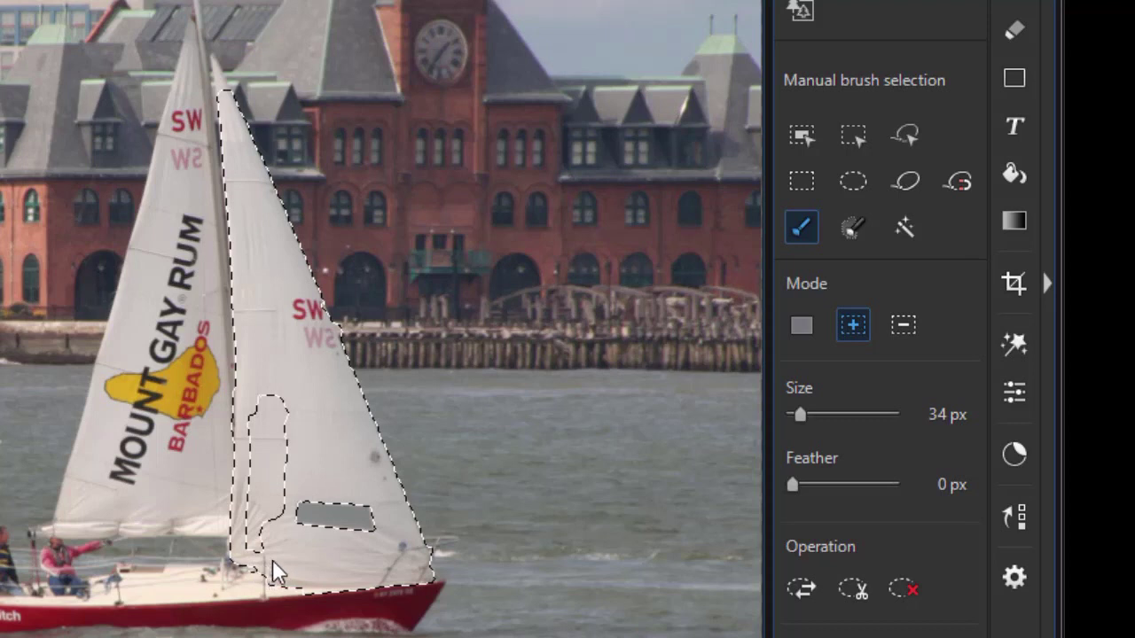
pyautogui.scroll(2, 538, 431)
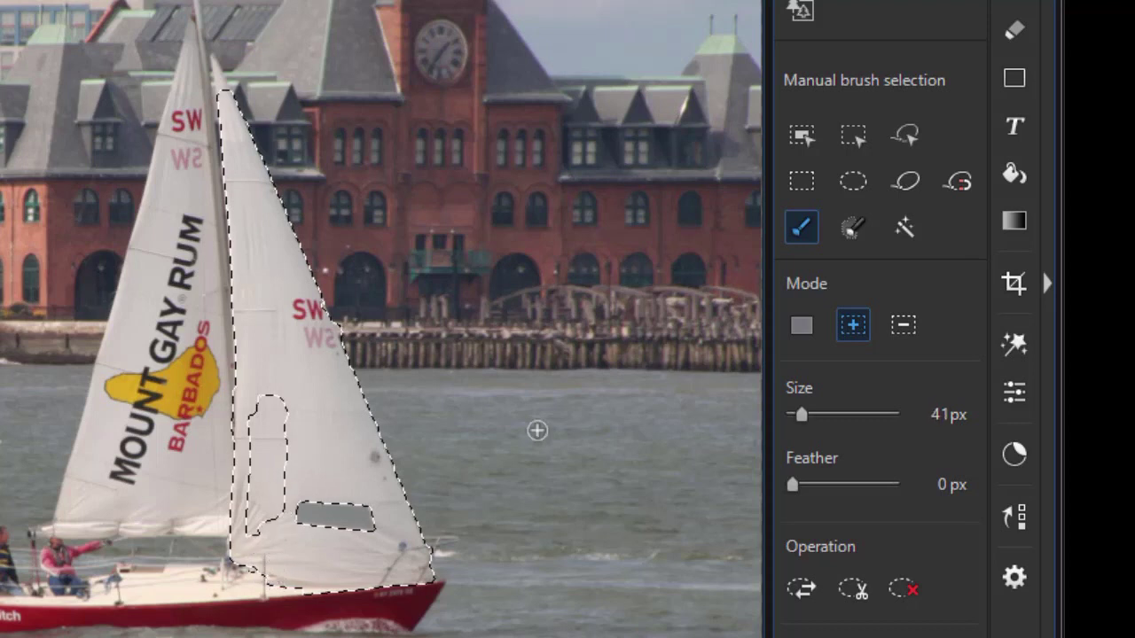
pyautogui.moveTo(803, 414); pyautogui.dragTo(820, 414)
pyautogui.moveTo(274, 399)
pyautogui.mouseDown()
pyautogui.moveTo(264, 550)
pyautogui.moveTo(303, 545)
pyautogui.mouseUp()
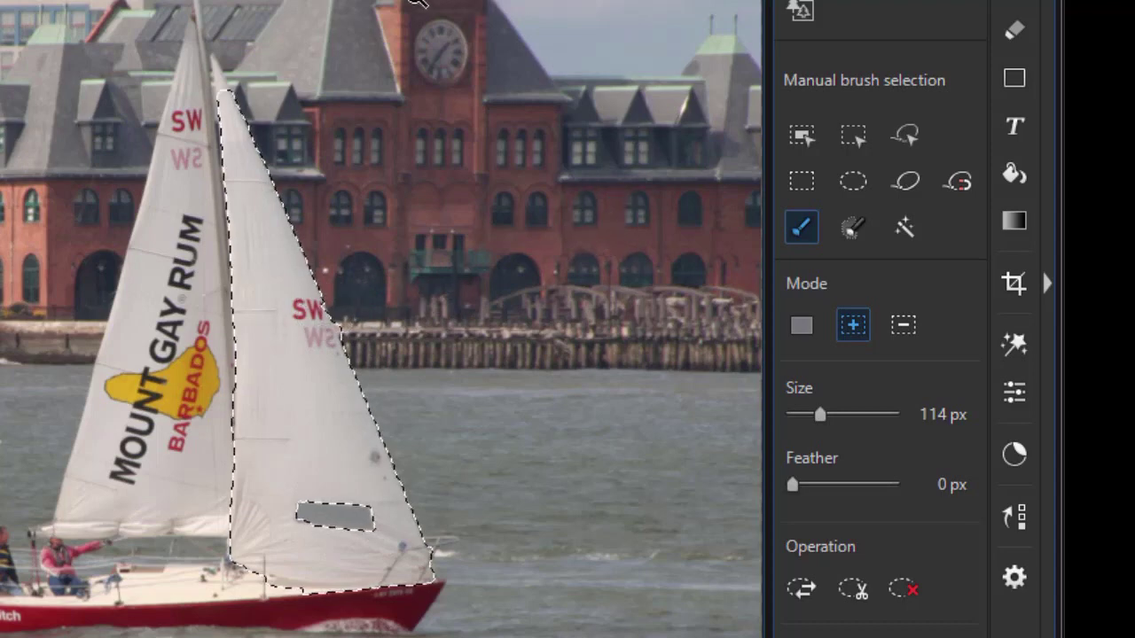
pyautogui.moveTo(322, 192); pyautogui.dragTo(421, 420)
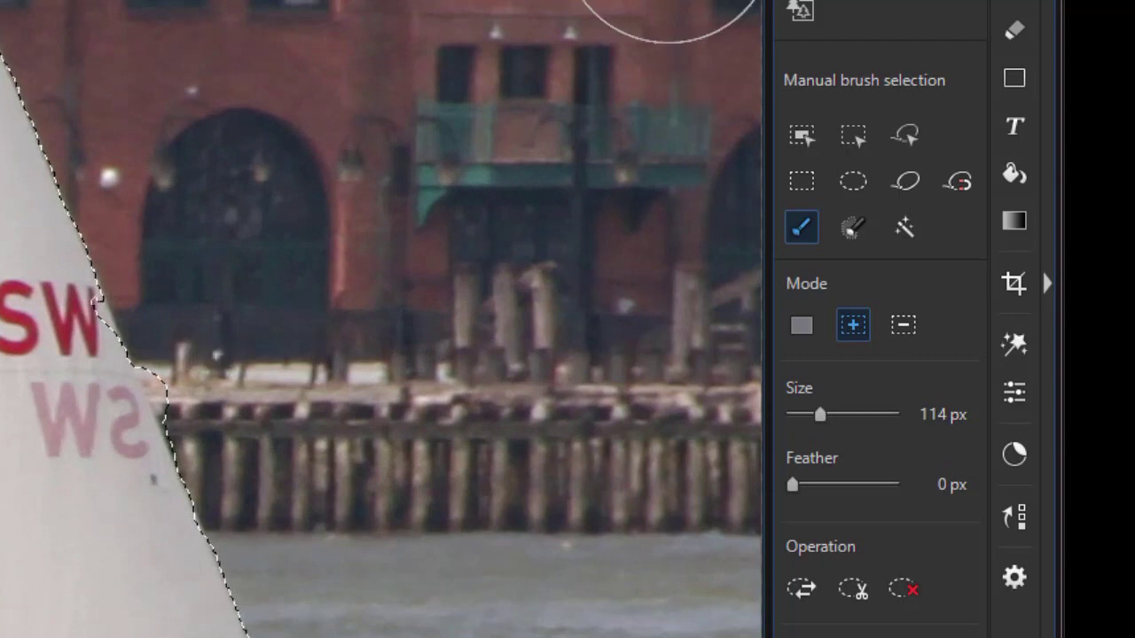
pyautogui.press('alt')
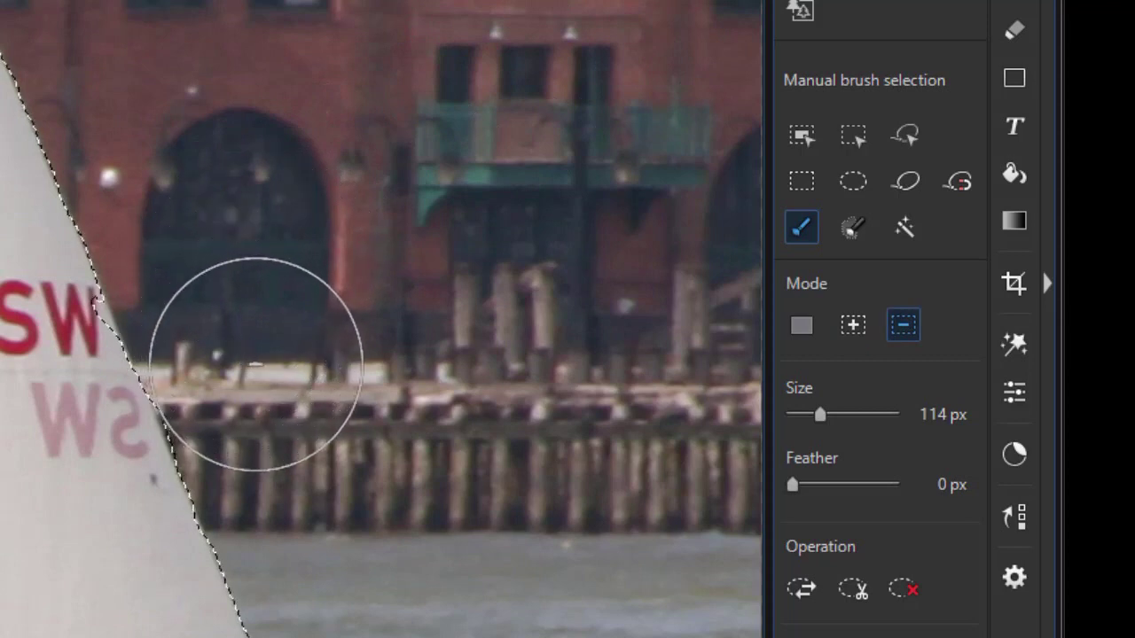
pyautogui.press('alt')
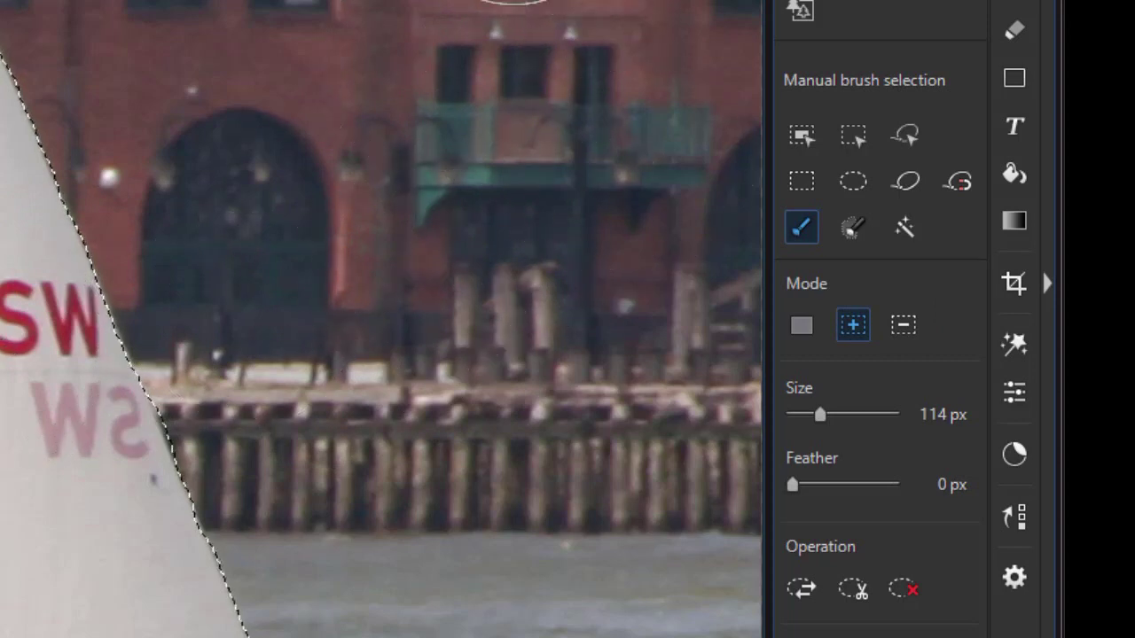
pyautogui.click(421, 0)
pyautogui.click(381, 67)
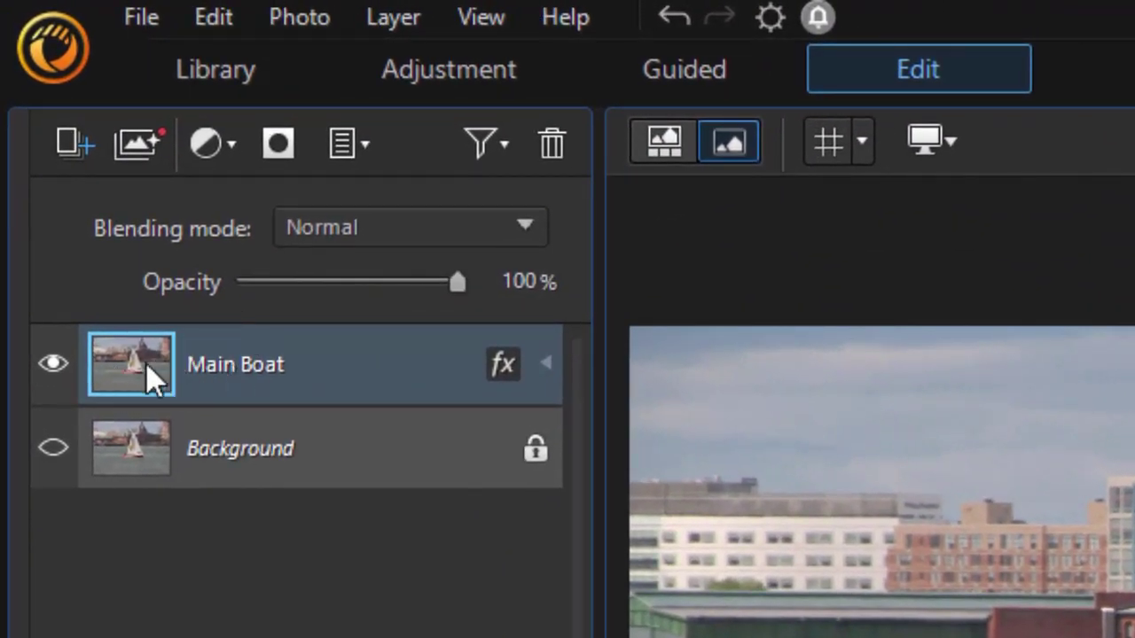
# - Add a layer mask to Main Boat from the selection, invert it, and select the layer image
pyautogui.click(299, 158)
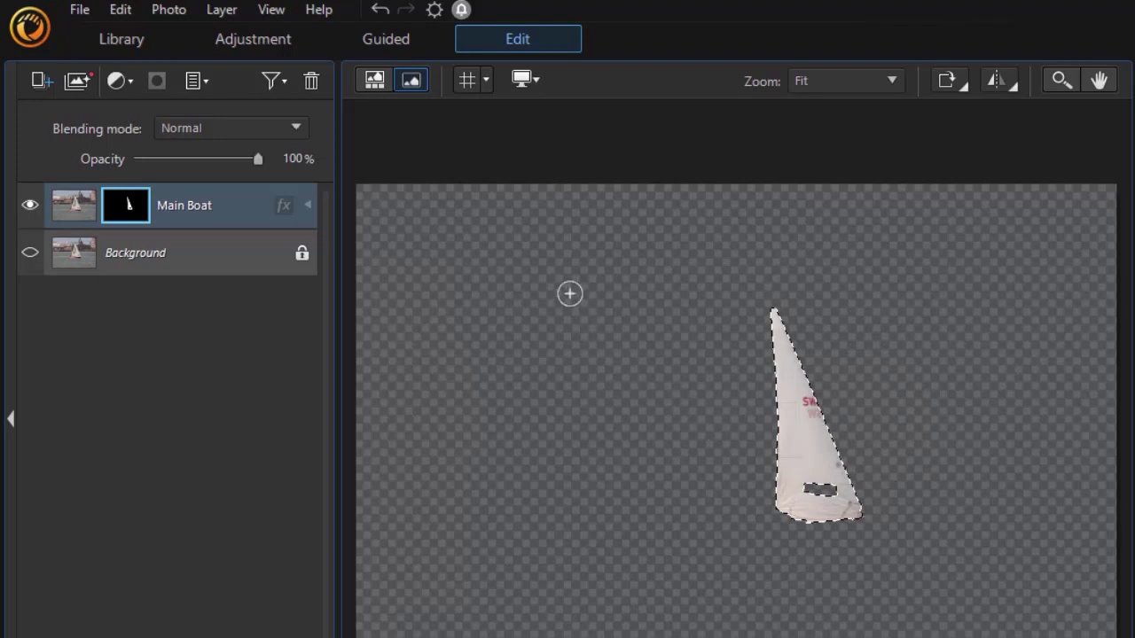
pyautogui.rightClick(126, 206)
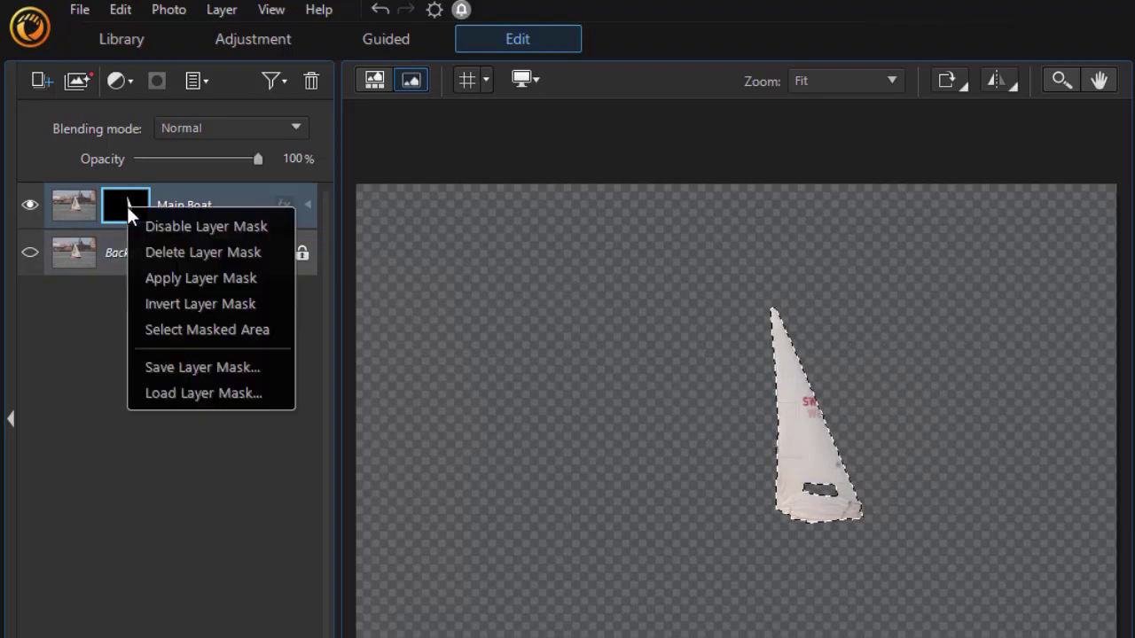
pyautogui.click(216, 301)
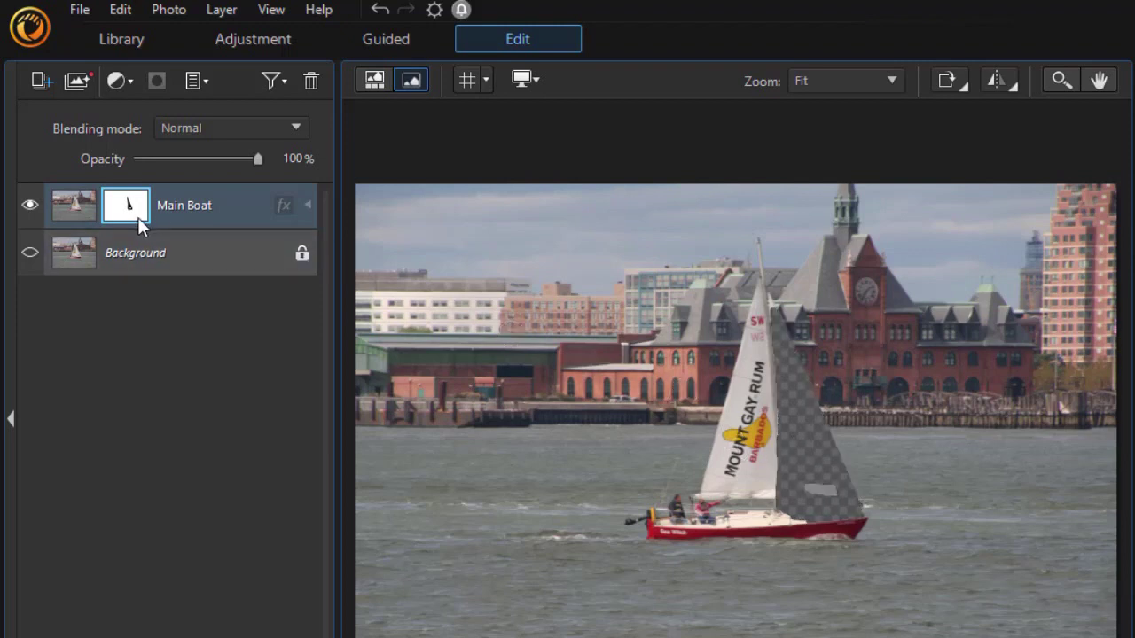
pyautogui.click(71, 200)
# - Select the Main Boat mask and briefly show the Background layer to check the sail
pyautogui.click(128, 214)
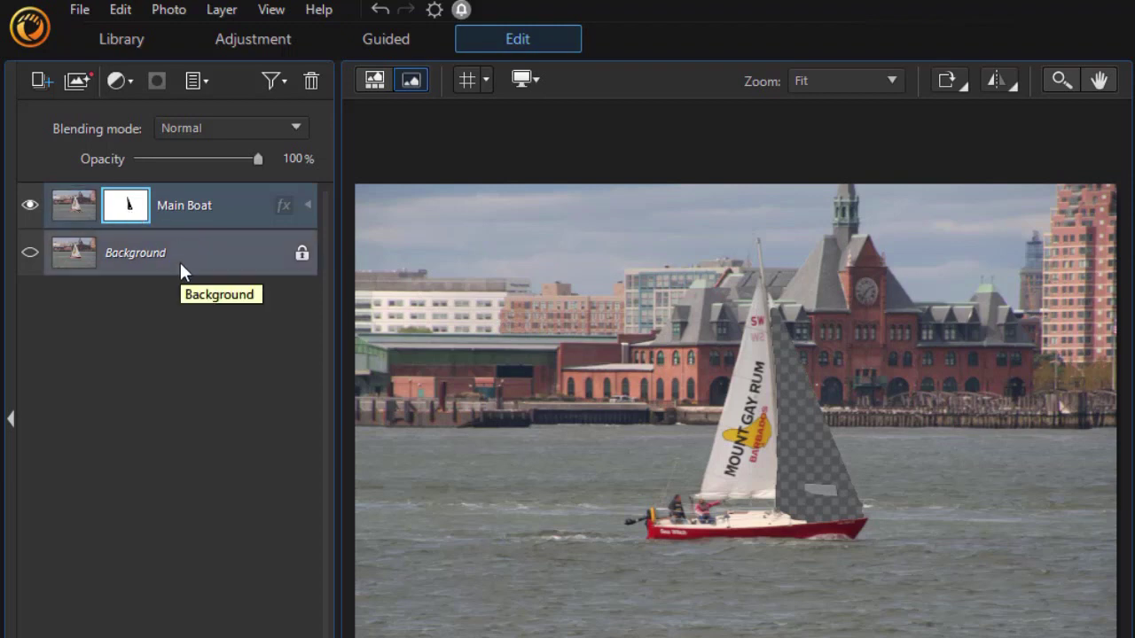
pyautogui.click(30, 254)
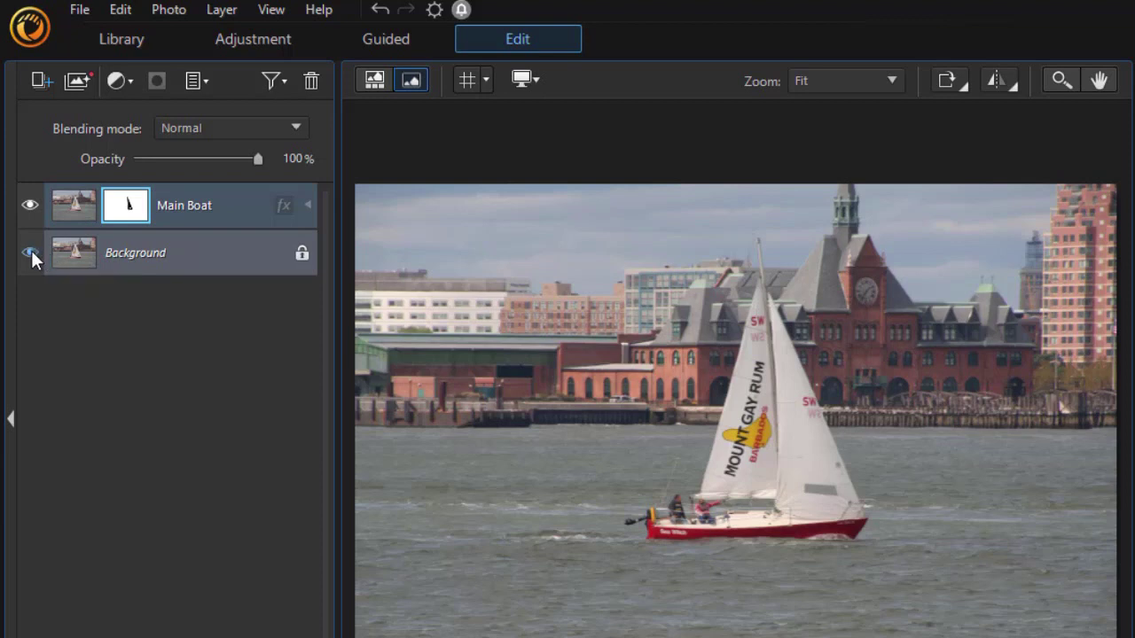
pyautogui.click(31, 251)
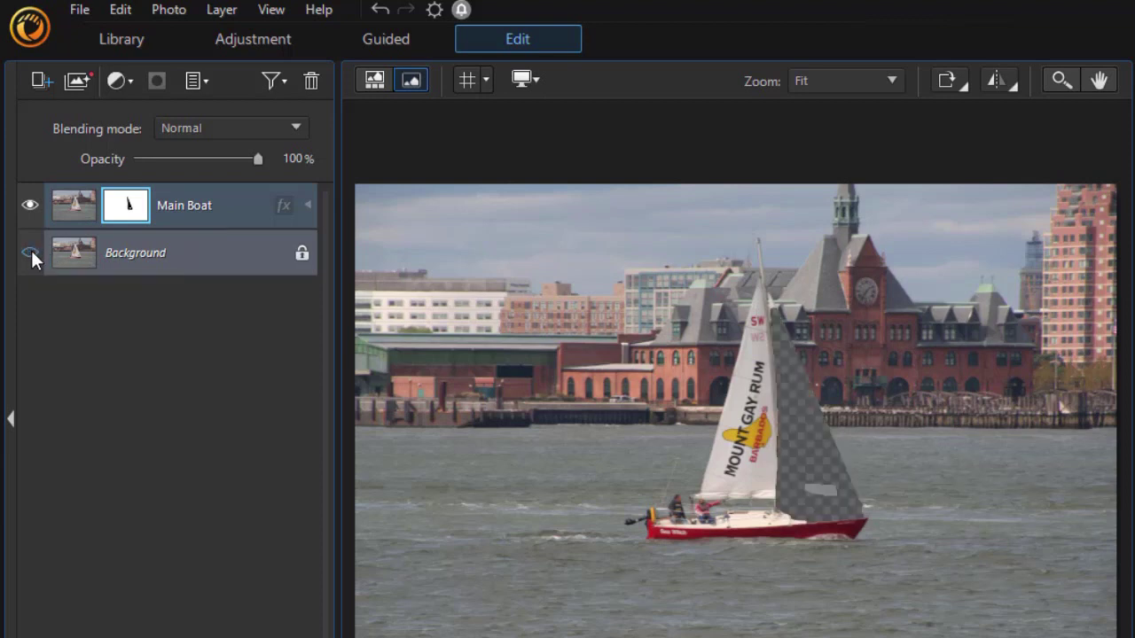
# - Add a light yellow (#eaff70) solid color layer above Main Boat
pyautogui.click(40, 80)
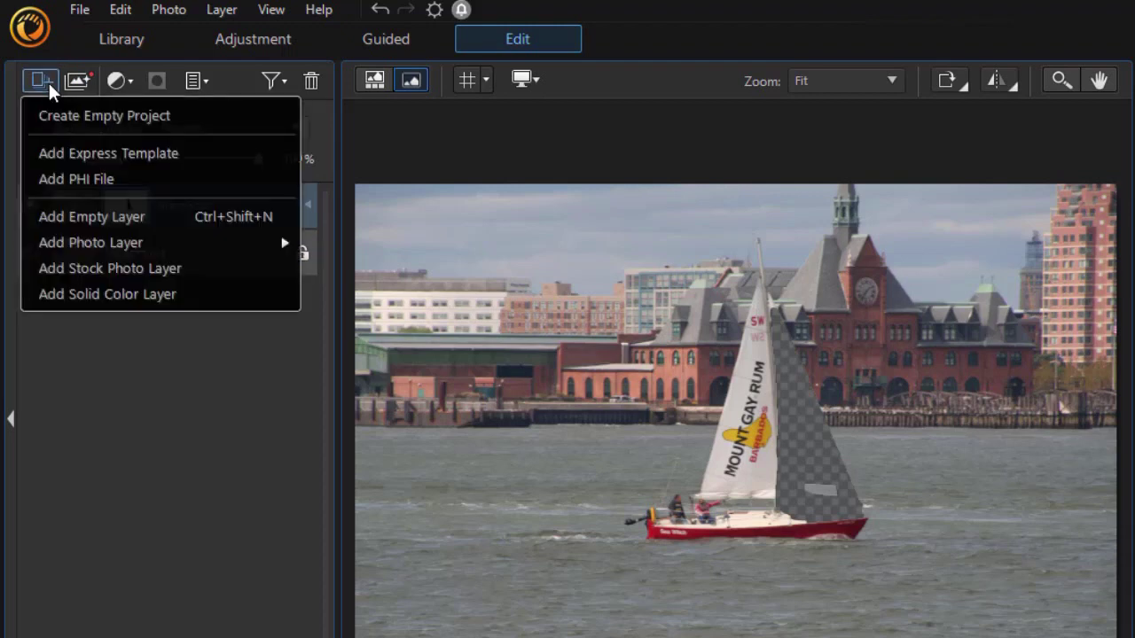
pyautogui.click(131, 294)
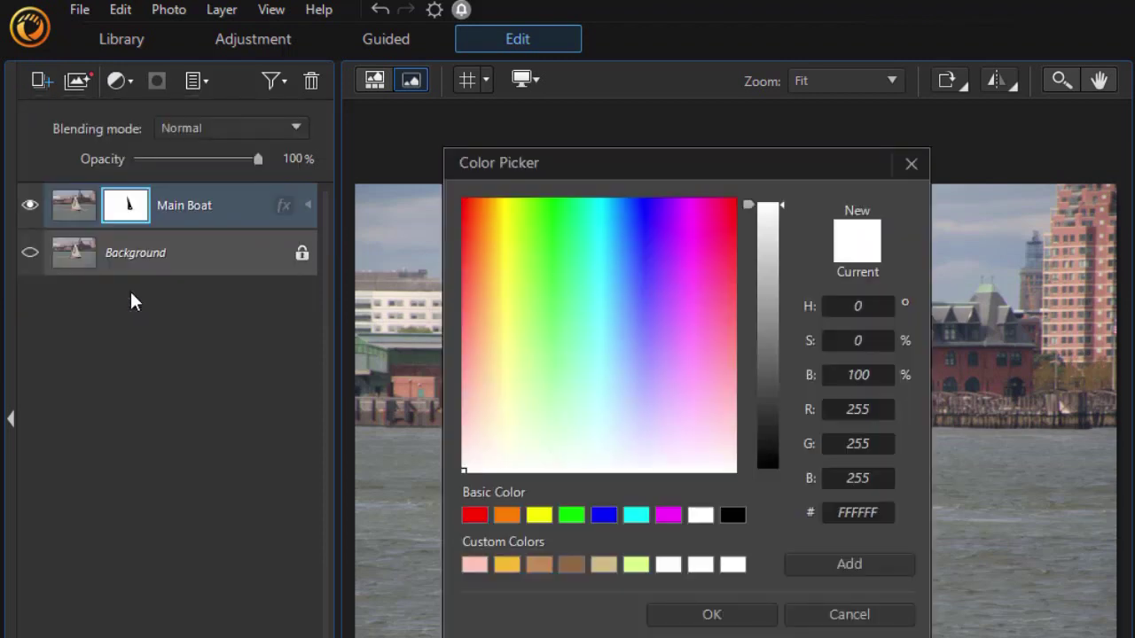
pyautogui.click(514, 318)
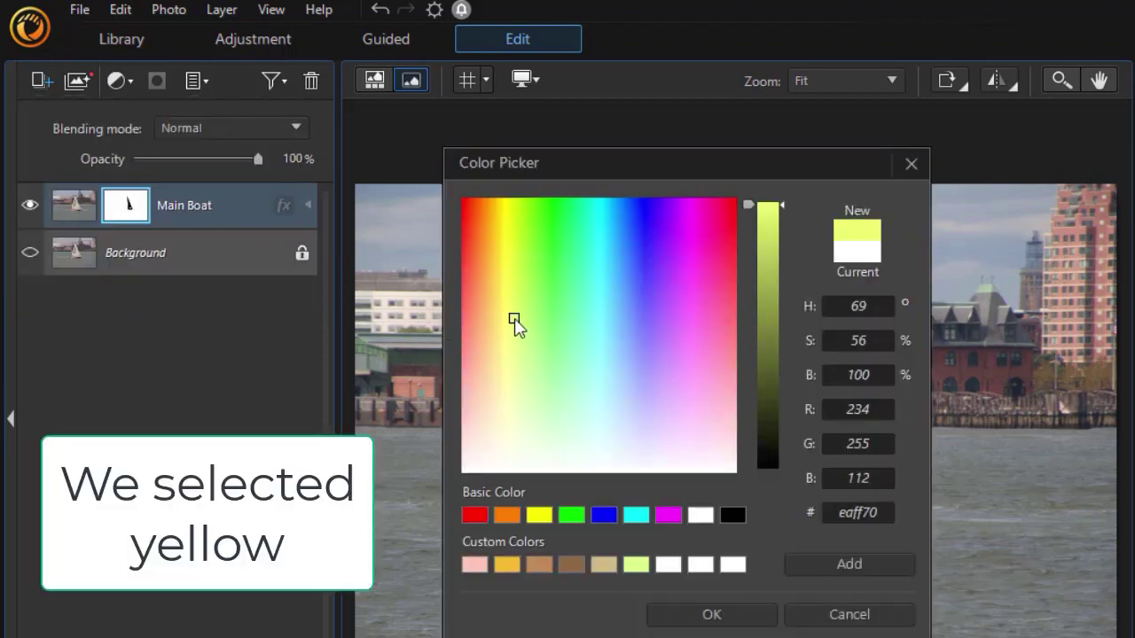
pyautogui.click(742, 618)
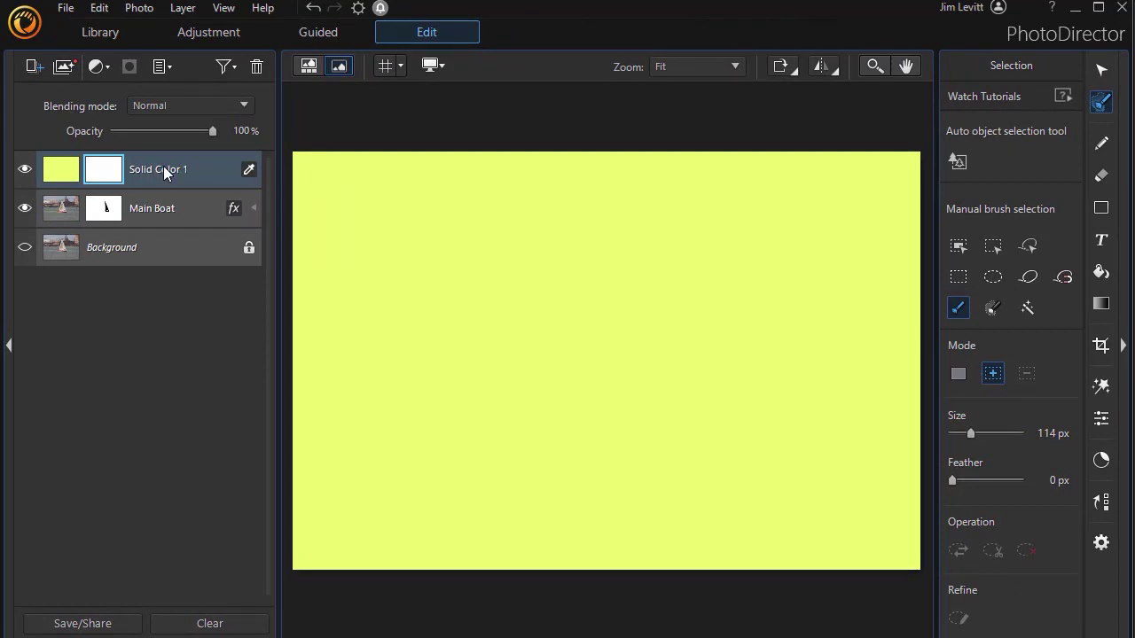
# - Move Solid Color 1 below Main Boat, confirm by toggling Main Boat, and reduce its opacity
pyautogui.moveTo(163, 166); pyautogui.dragTo(166, 212)
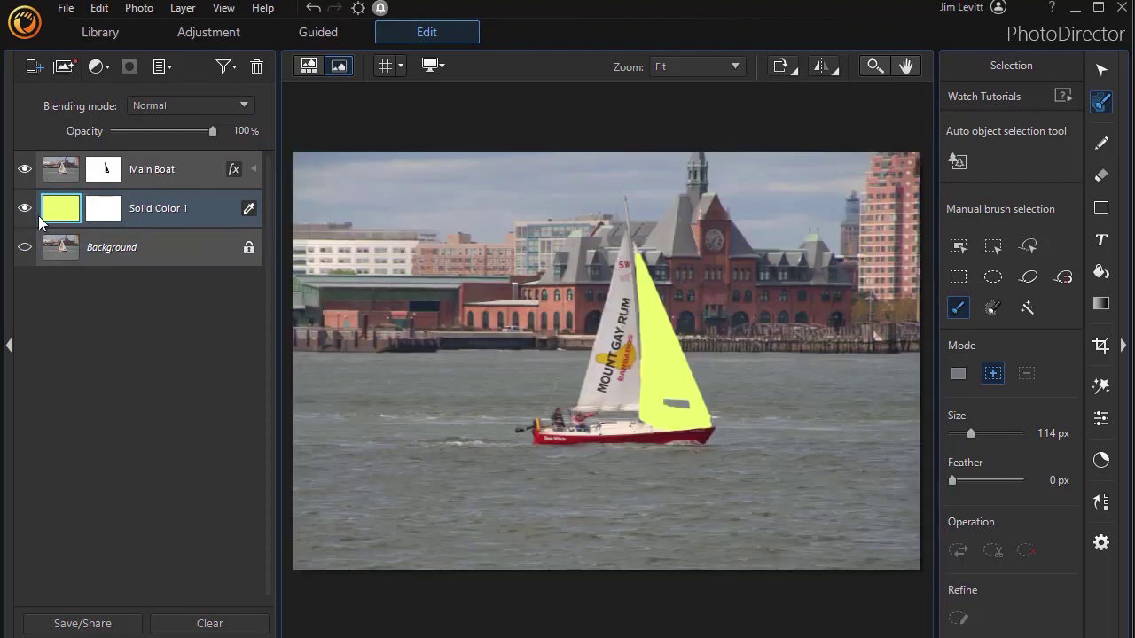
pyautogui.click(24, 169)
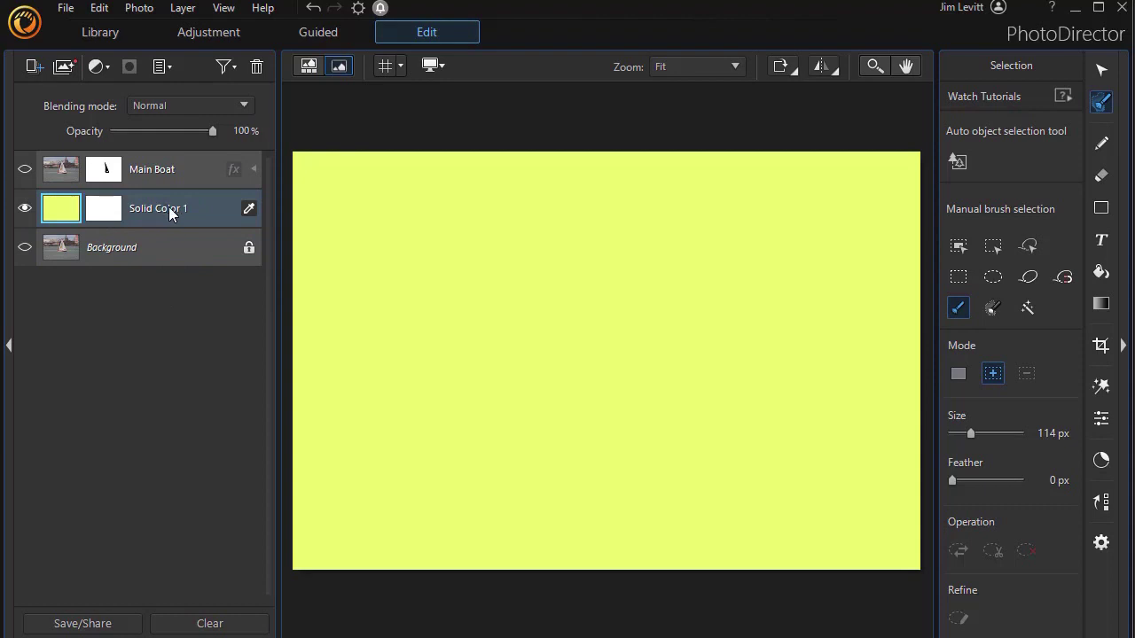
pyautogui.click(25, 170)
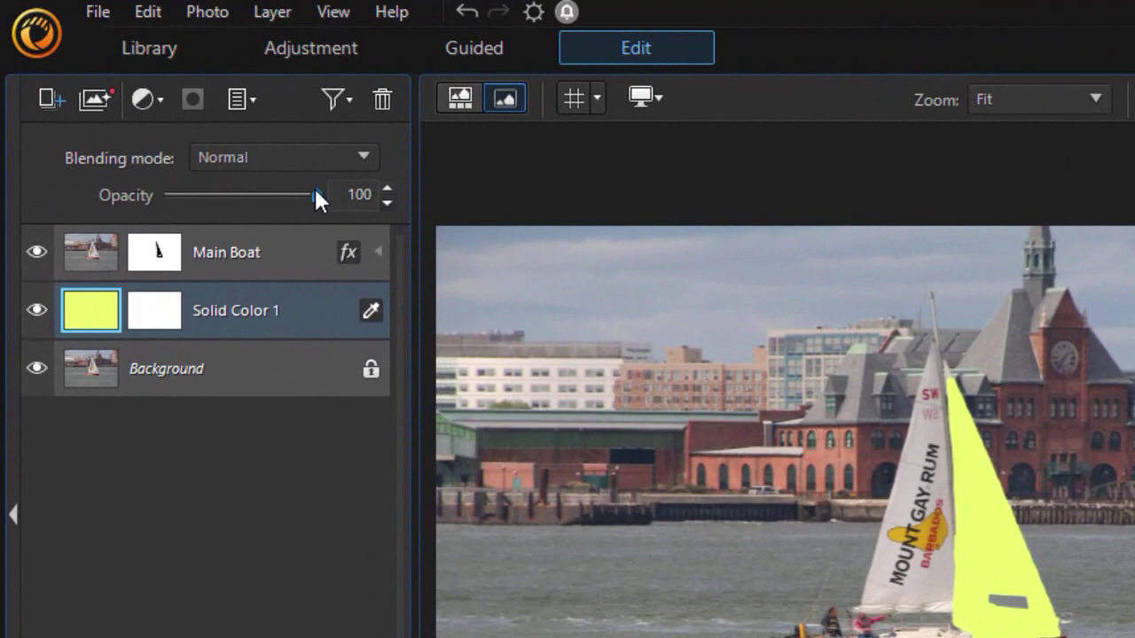
pyautogui.moveTo(213, 131); pyautogui.dragTo(200, 132)
# - Lower Solid Color 1's opacity to 41% and bring up its blending modes
pyautogui.moveTo(292, 192); pyautogui.dragTo(228, 192)
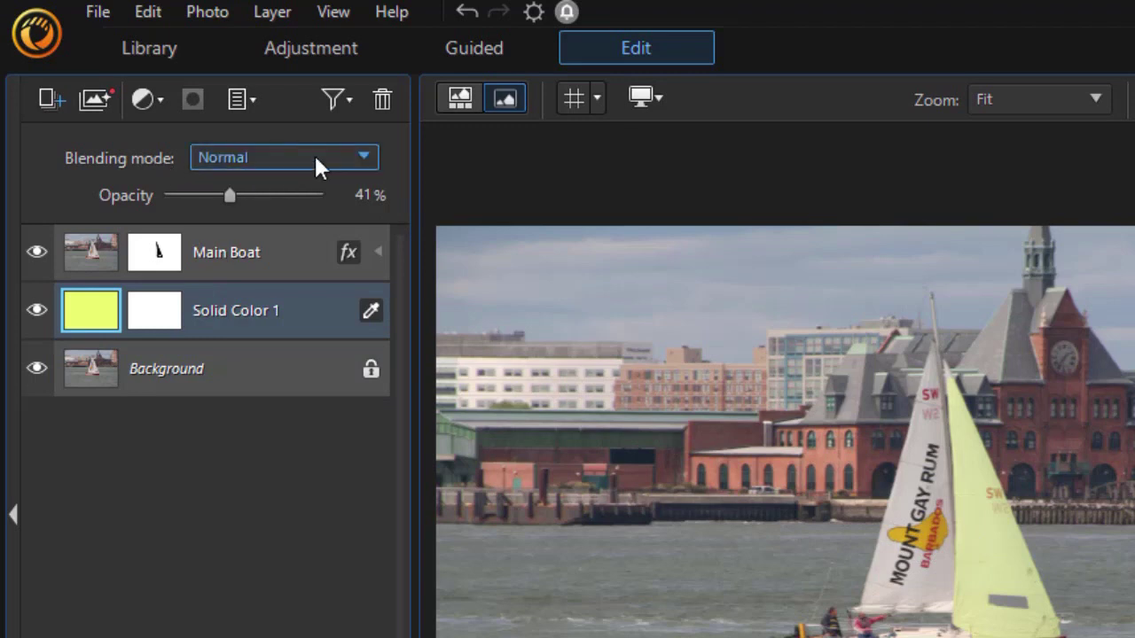
pyautogui.click(364, 160)
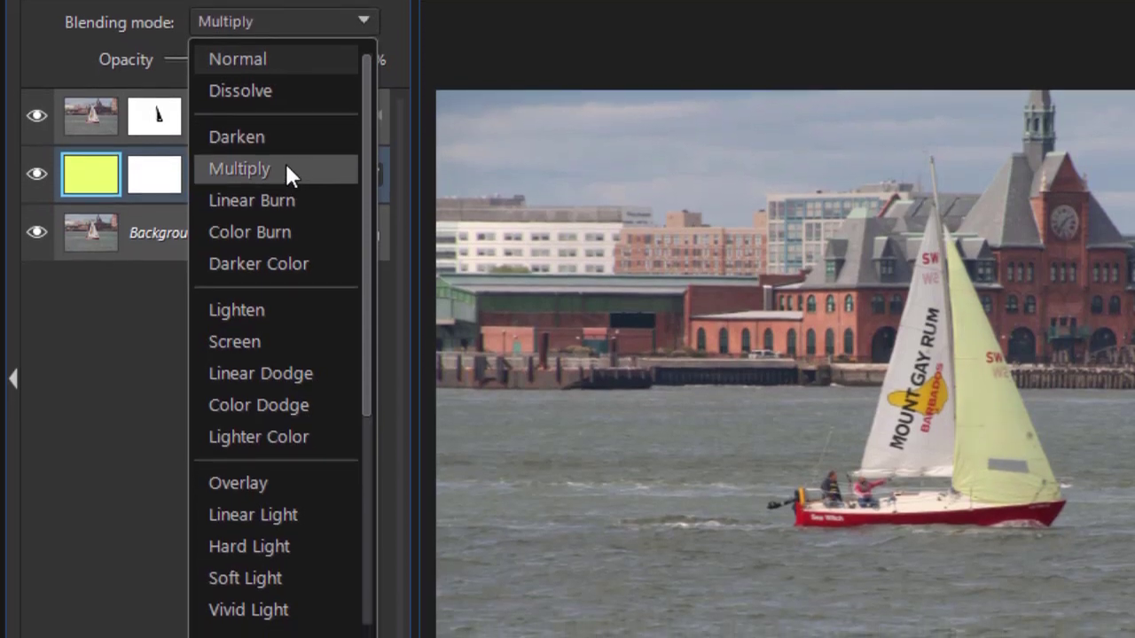
# - Apply Multiply blending, raise Solid Color 1 to 93% opacity, and zoom in on the sailboat
pyautogui.click(280, 166)
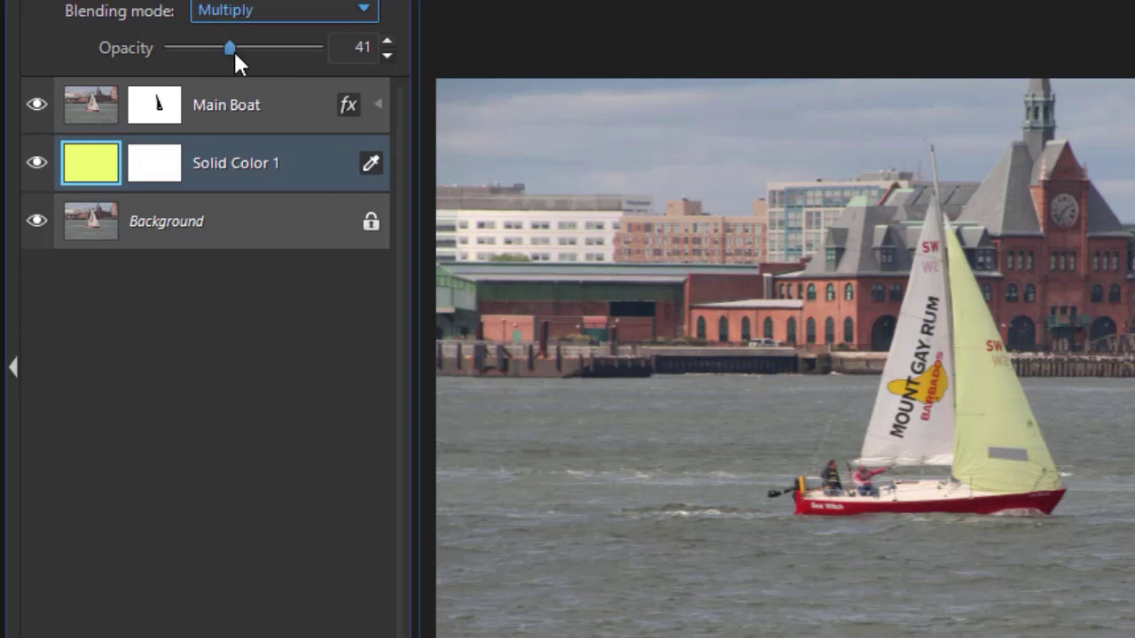
pyautogui.moveTo(233, 49); pyautogui.dragTo(308, 52)
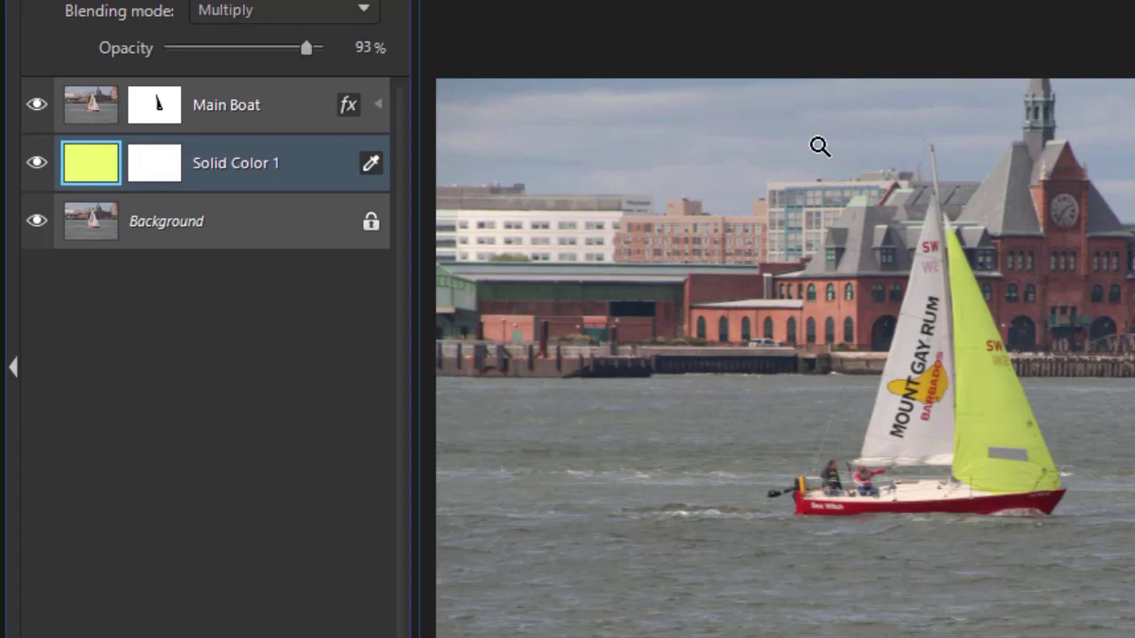
pyautogui.moveTo(819, 144); pyautogui.dragTo(1134, 632)
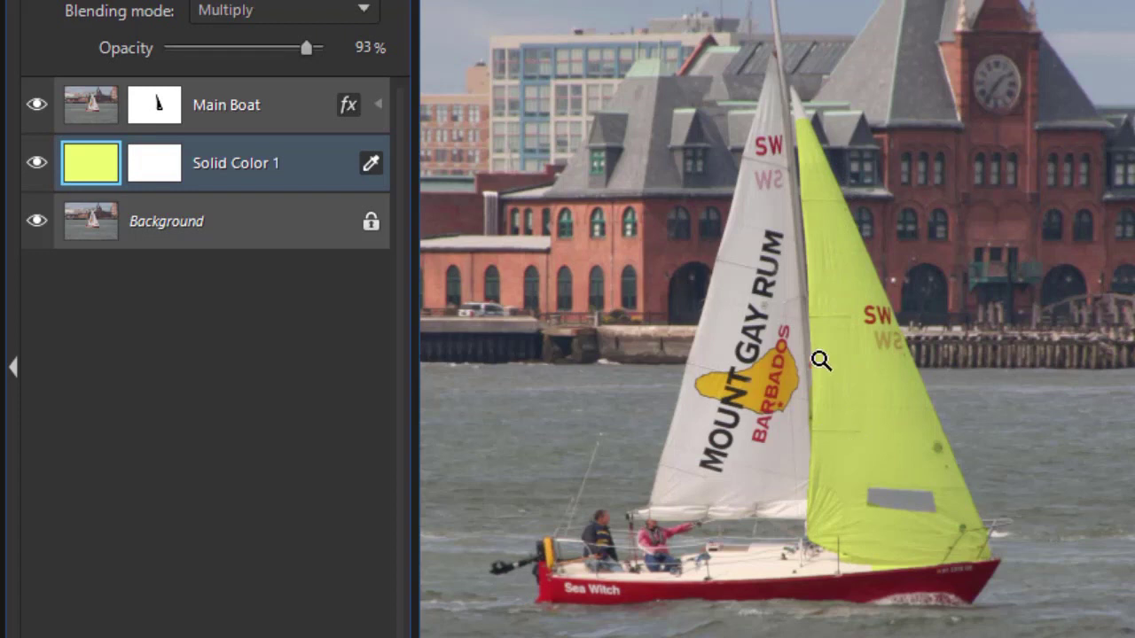
pyautogui.click(365, 9)
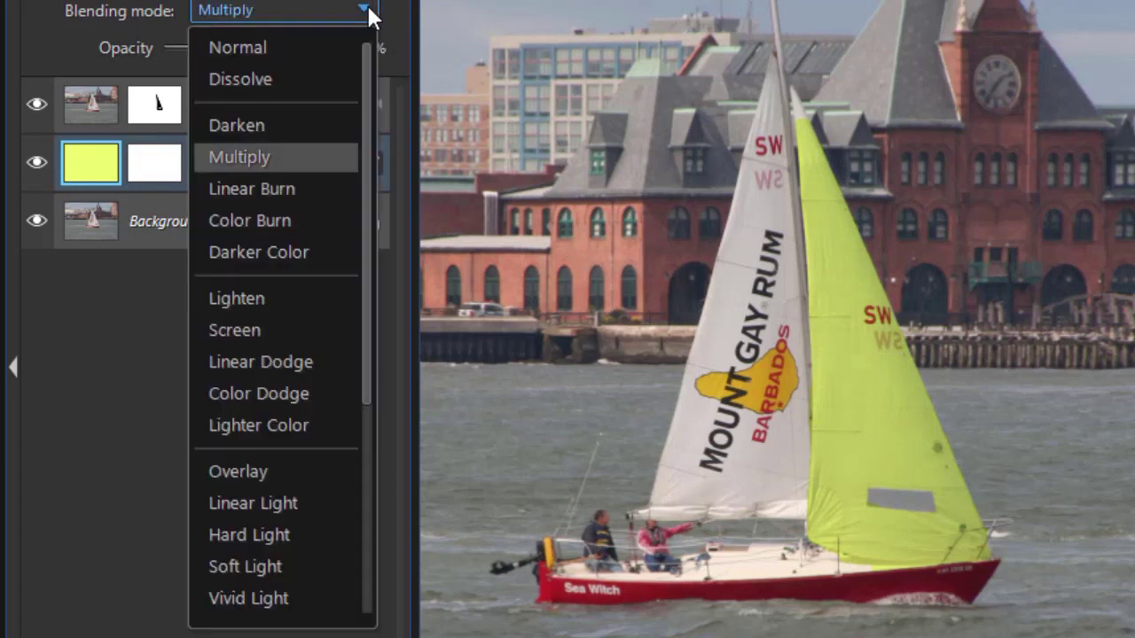
# - Try Linear Burn, Color Burn at 82% opacity, and Darker Color on Solid Color 1
pyautogui.click(280, 187)
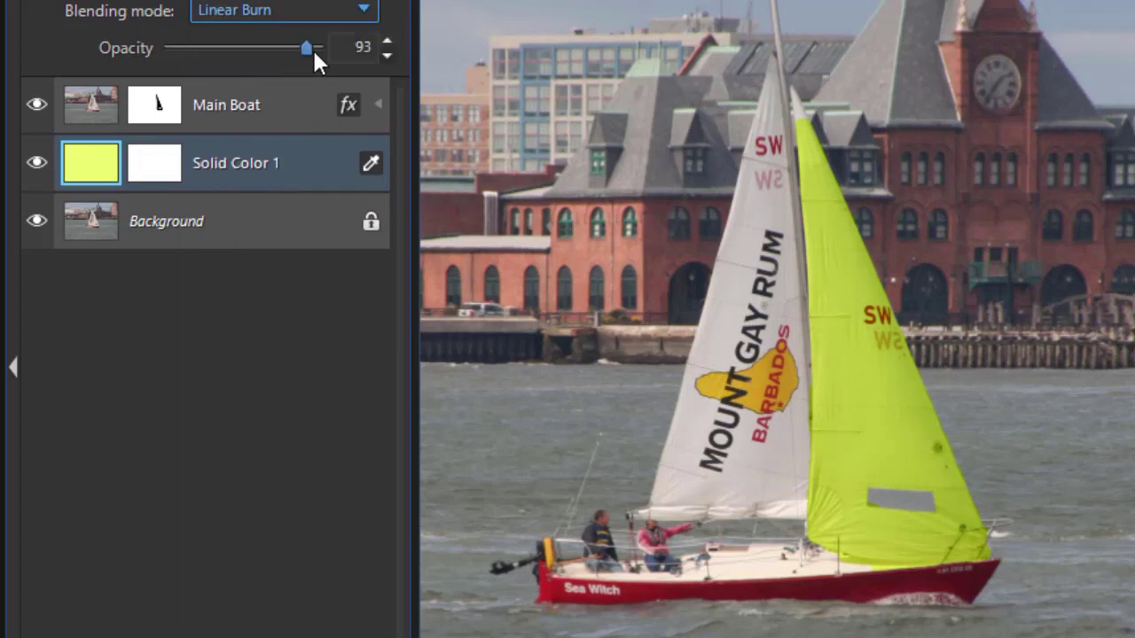
pyautogui.moveTo(310, 48)
pyautogui.mouseDown()
pyautogui.moveTo(211, 51)
pyautogui.moveTo(340, 56)
pyautogui.moveTo(305, 58)
pyautogui.mouseUp()
pyautogui.click(359, 13)
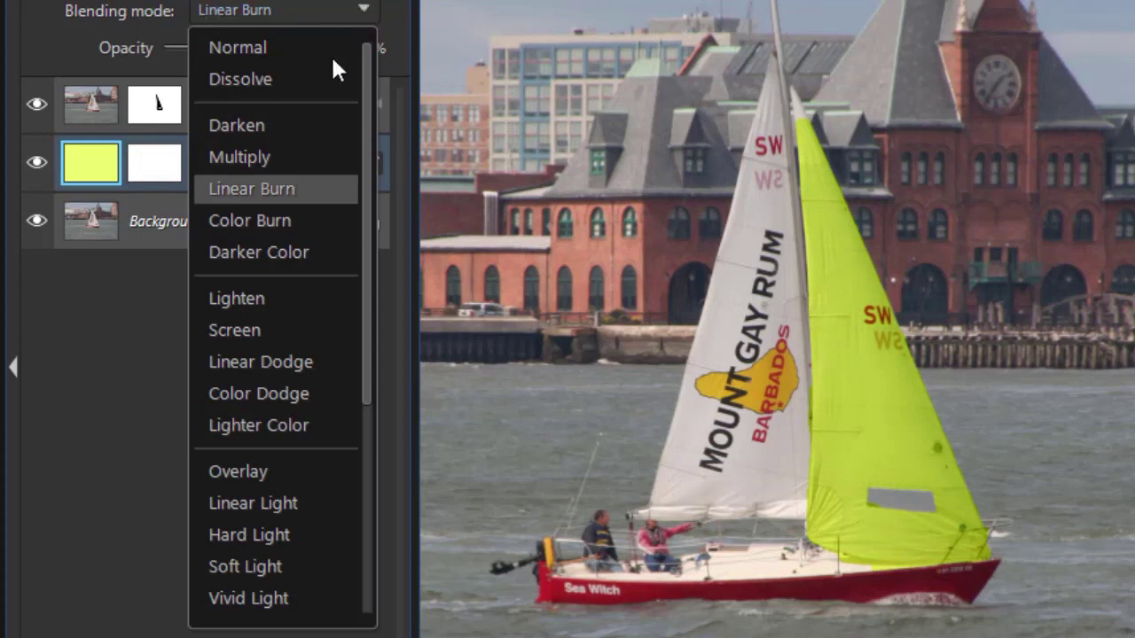
pyautogui.click(282, 221)
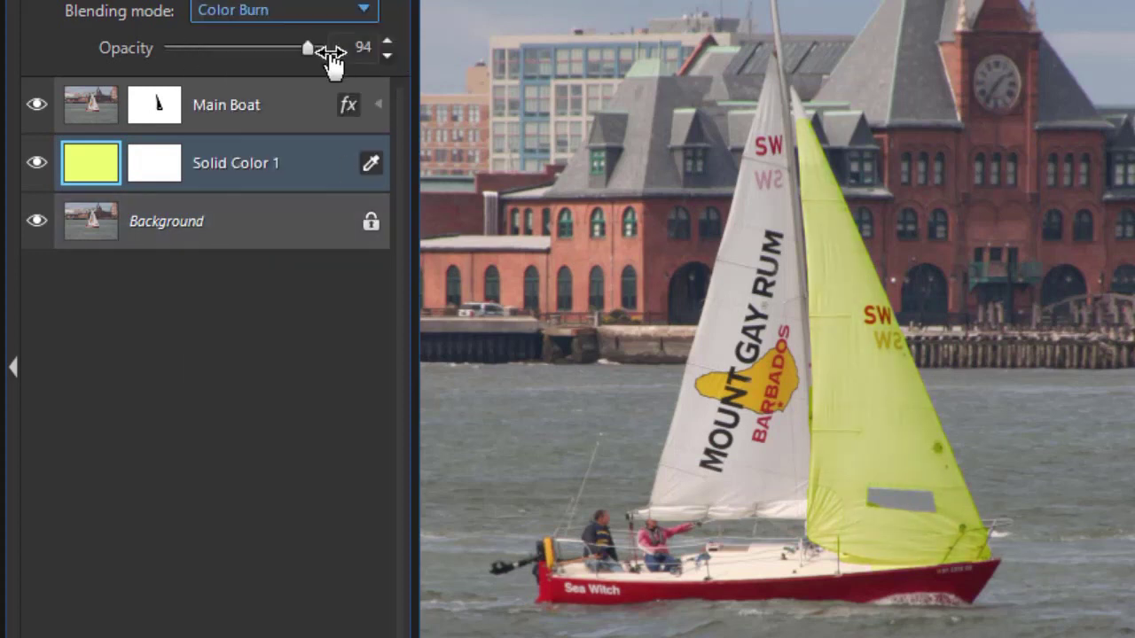
pyautogui.moveTo(310, 48)
pyautogui.mouseDown()
pyautogui.moveTo(215, 53)
pyautogui.moveTo(293, 59)
pyautogui.mouseUp()
pyautogui.click(365, 12)
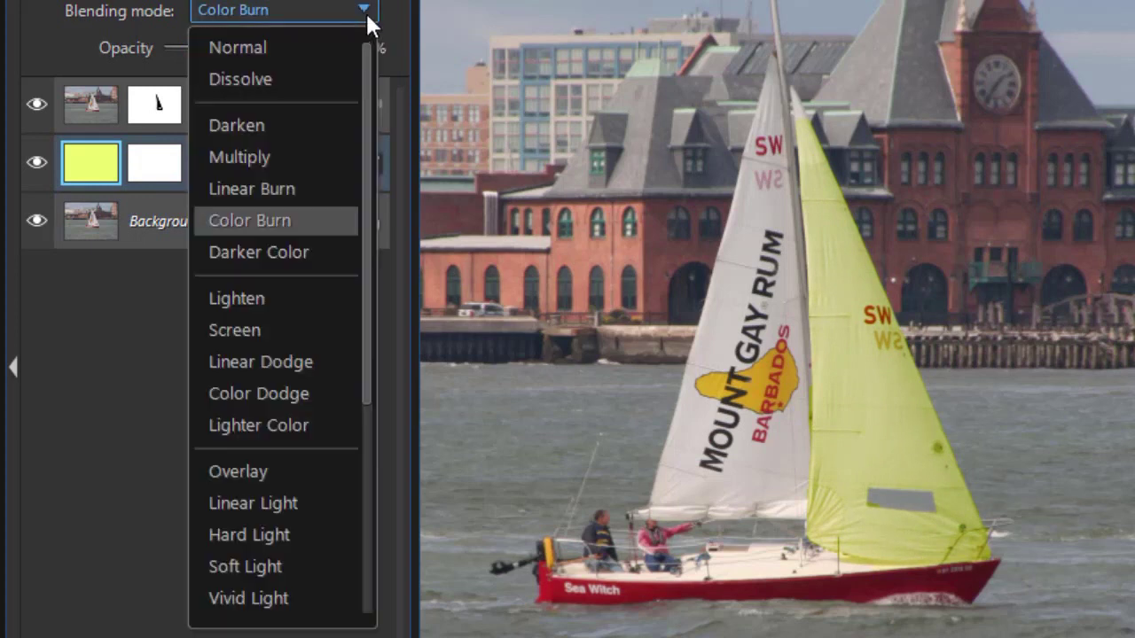
pyautogui.click(288, 251)
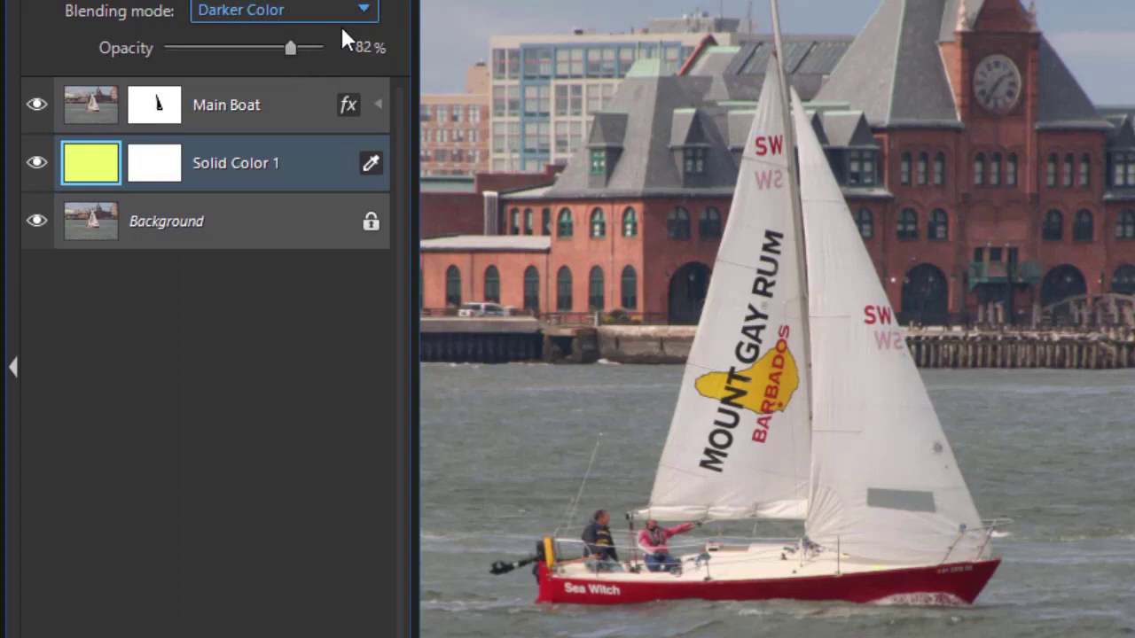
# - Switch Solid Color 1 to Linear Light and lower its opacity to 27%
pyautogui.click(363, 13)
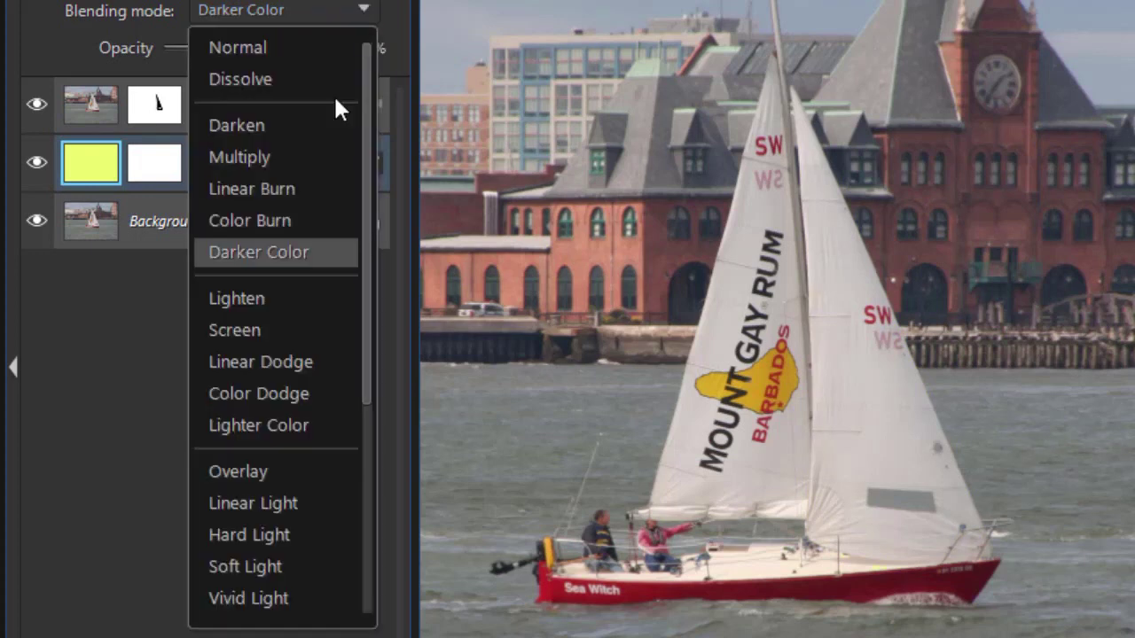
pyautogui.click(276, 501)
pyautogui.moveTo(293, 47); pyautogui.dragTo(210, 48)
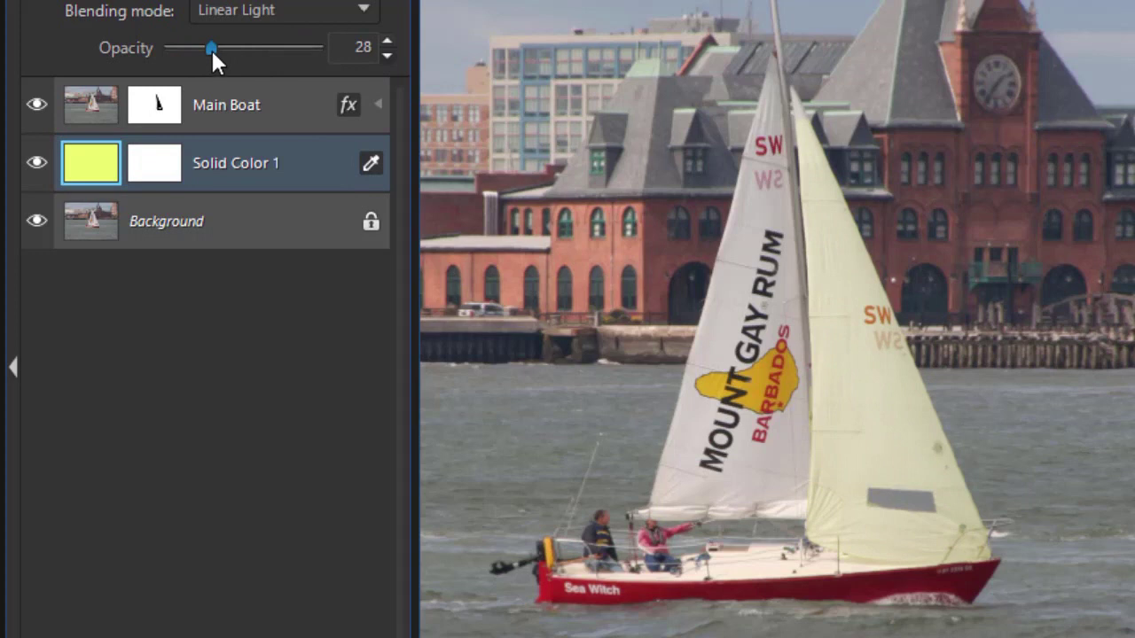
pyautogui.moveTo(211, 48); pyautogui.dragTo(211, 48)
pyautogui.scroll(-1, 345, 50)
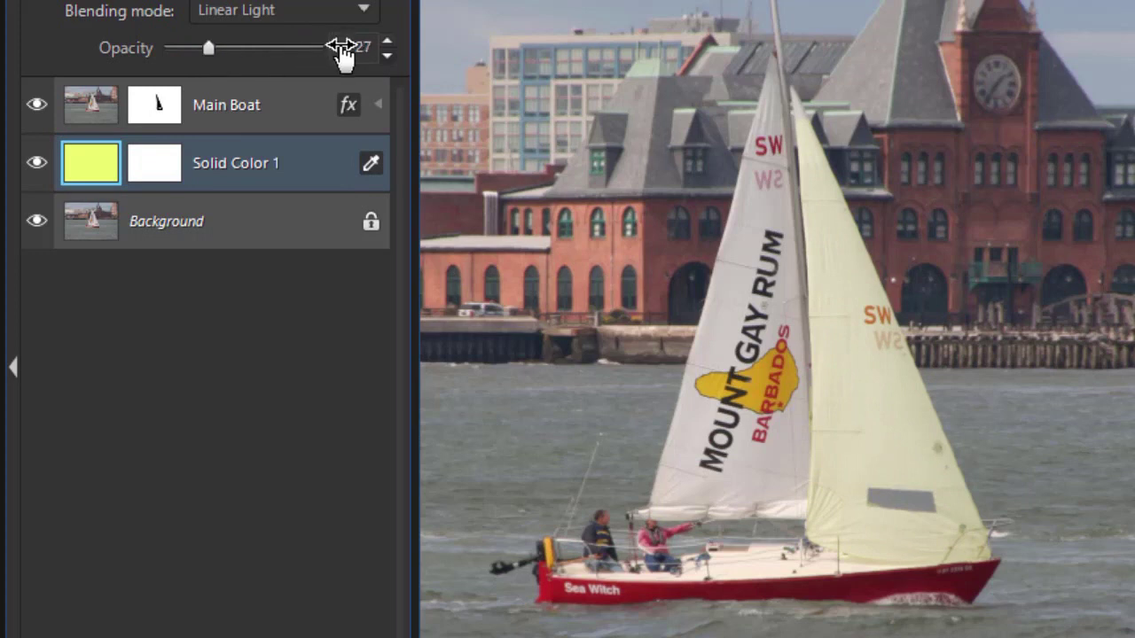
pyautogui.click(375, 13)
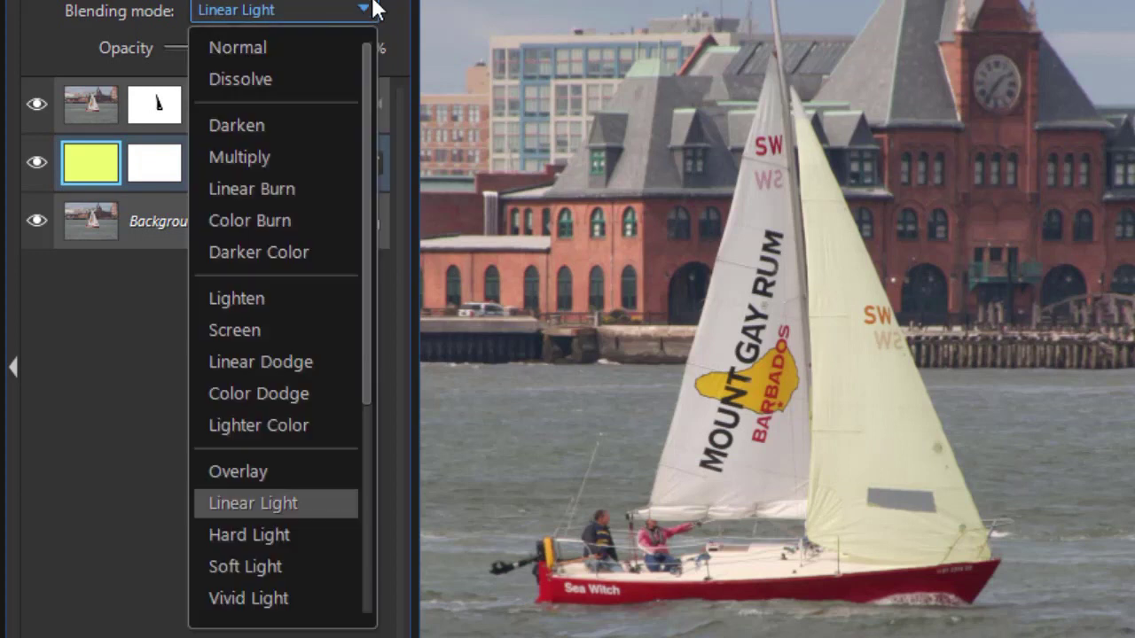
# - Try Hard Light, then Soft Light at about 46% opacity on the colour layer
pyautogui.click(278, 532)
pyautogui.scroll(6, 220, 63)
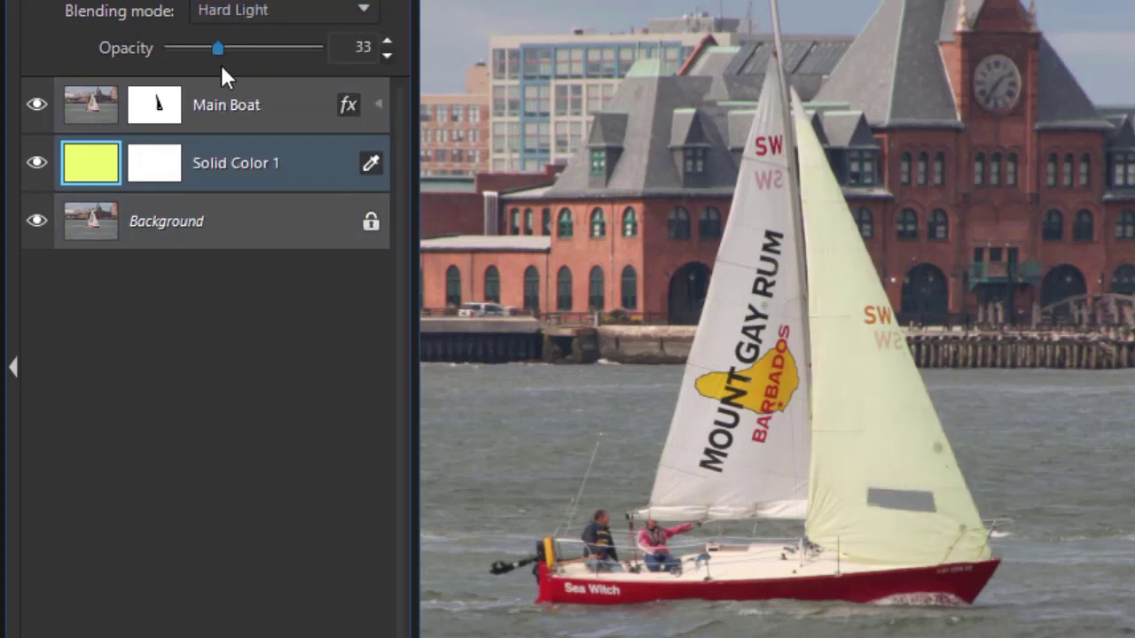
pyautogui.scroll(4, 210, 65)
pyautogui.scroll(-9, 213, 64)
pyautogui.scroll(6, 220, 64)
pyautogui.scroll(-10, 220, 69)
pyautogui.click(361, 10)
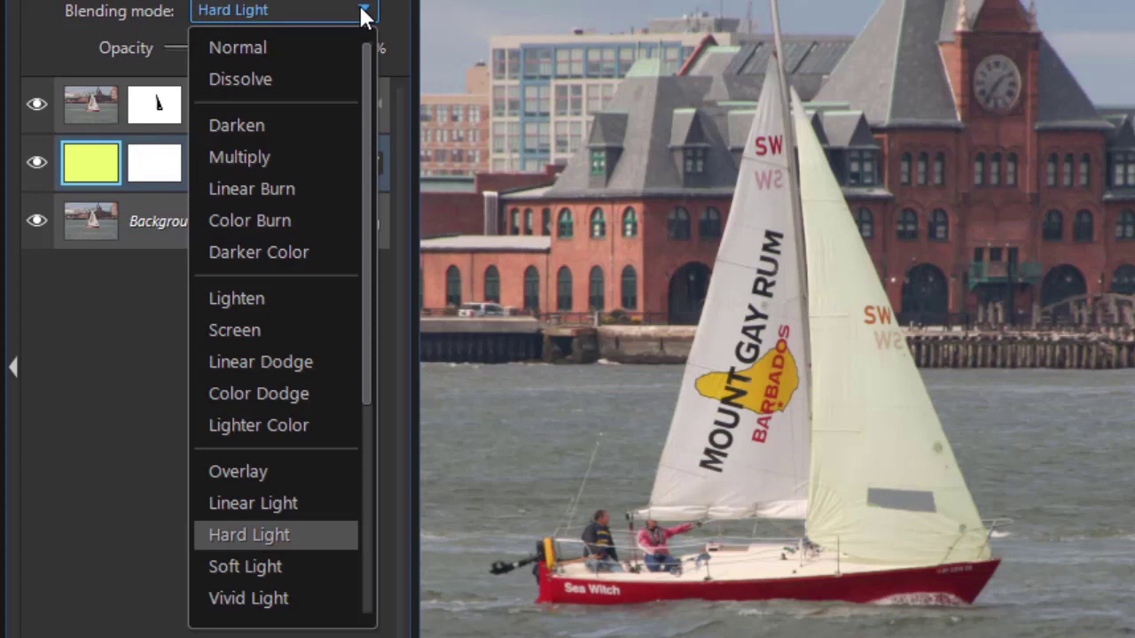
pyautogui.click(280, 568)
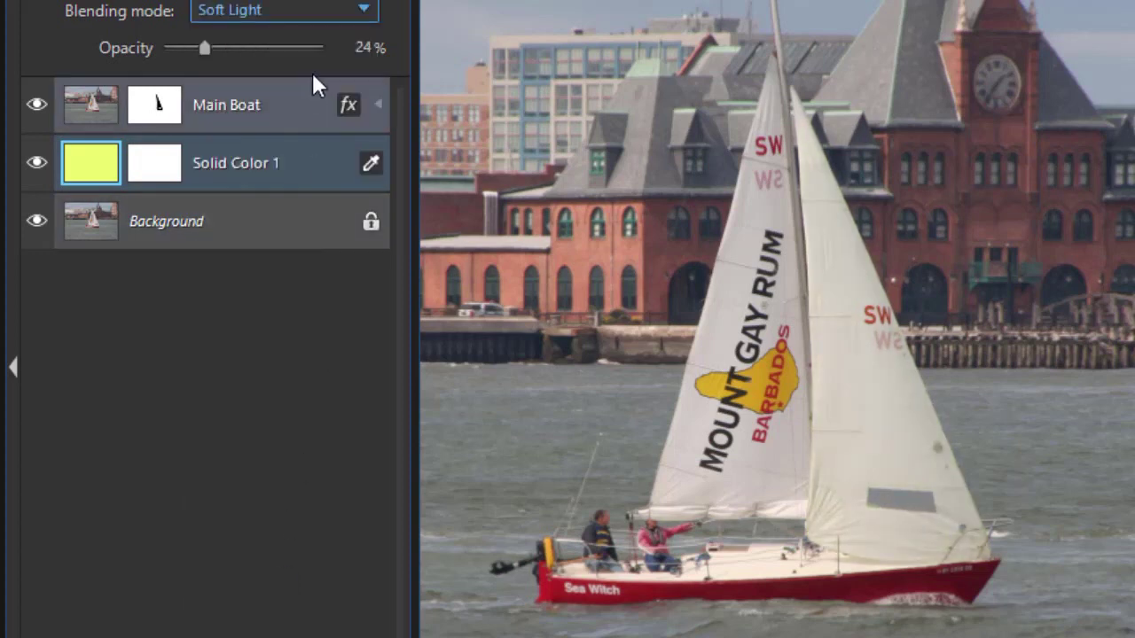
pyautogui.moveTo(205, 47); pyautogui.dragTo(231, 47)
# - Test Vivid Light at 24%, then settle on Multiply at 35% opacity
pyautogui.click(364, 9)
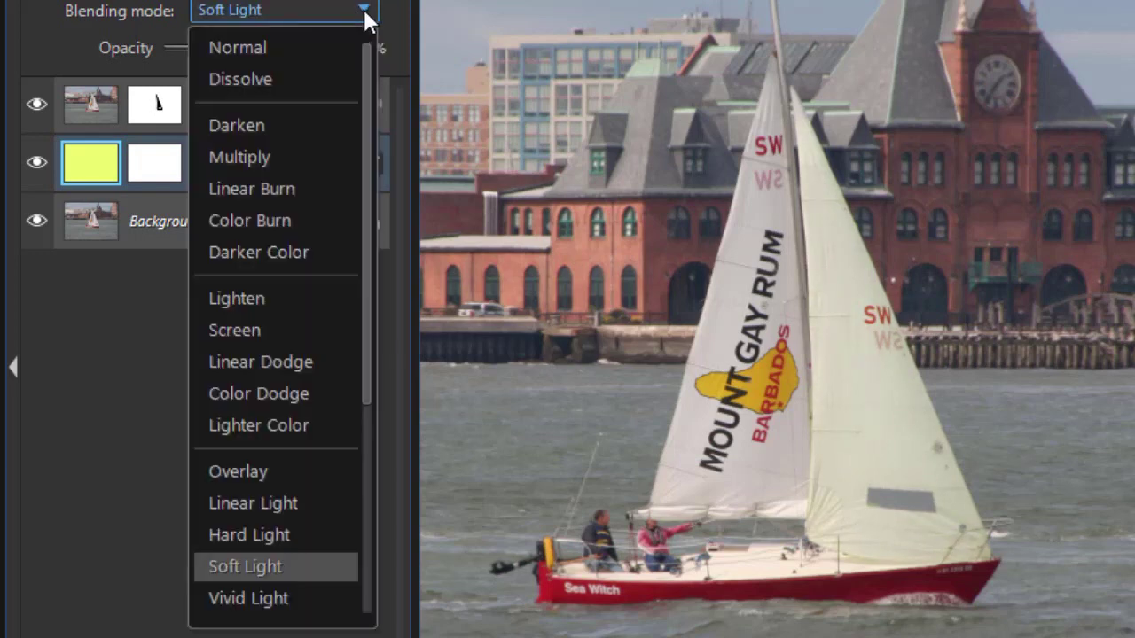
pyautogui.click(255, 598)
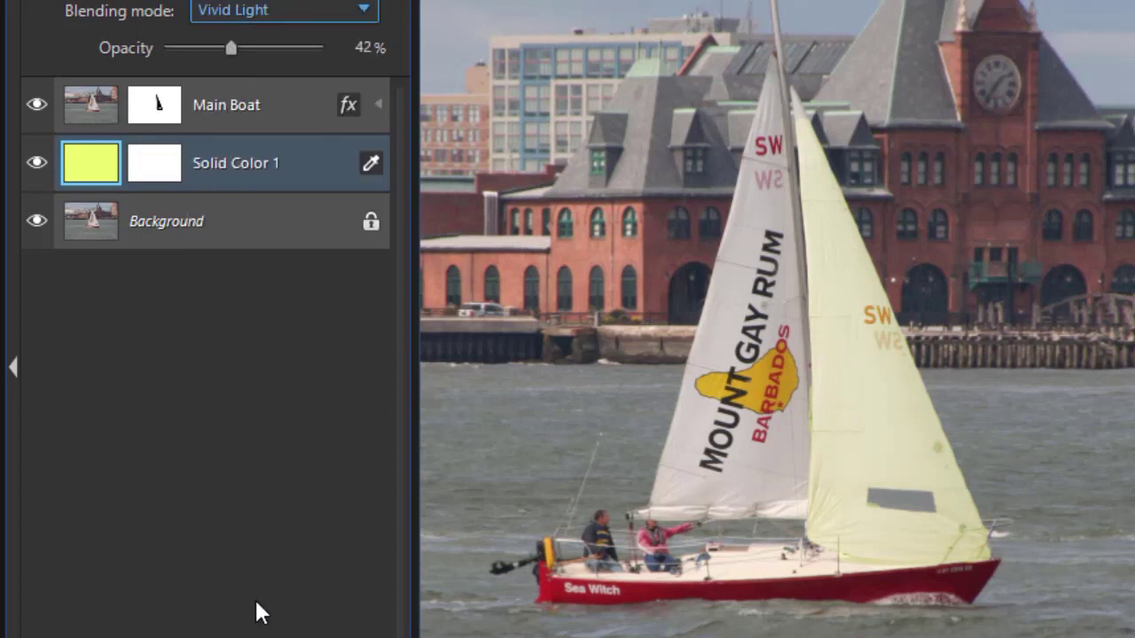
pyautogui.moveTo(231, 47); pyautogui.dragTo(203, 47)
pyautogui.click(363, 9)
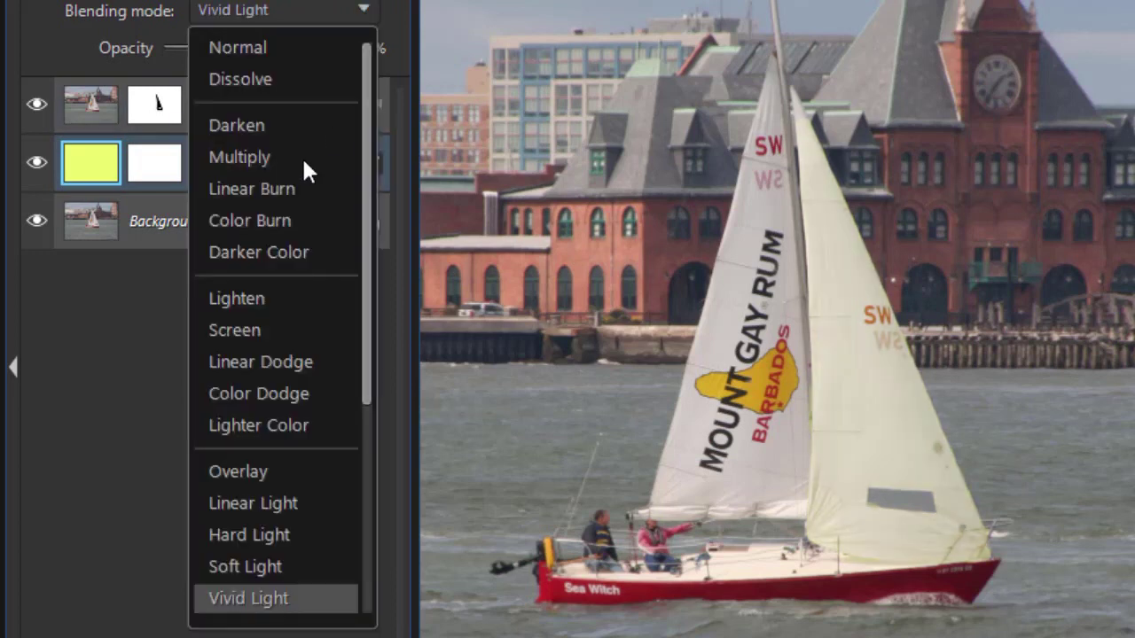
pyautogui.click(281, 153)
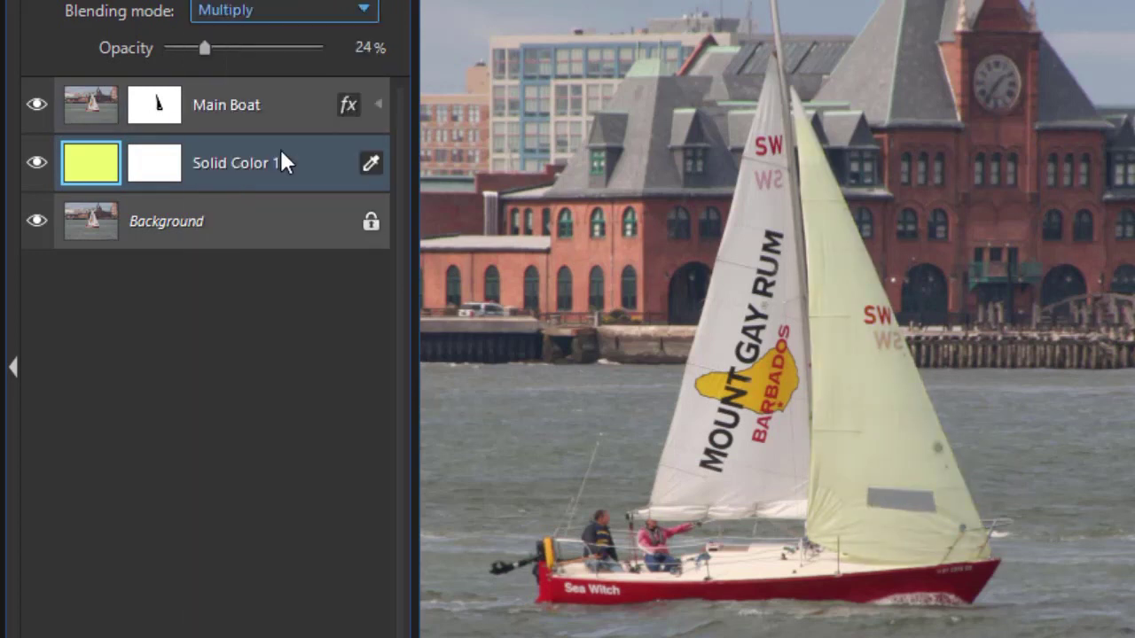
pyautogui.moveTo(207, 48)
pyautogui.mouseDown()
pyautogui.moveTo(234, 48)
pyautogui.moveTo(223, 49)
pyautogui.mouseUp()
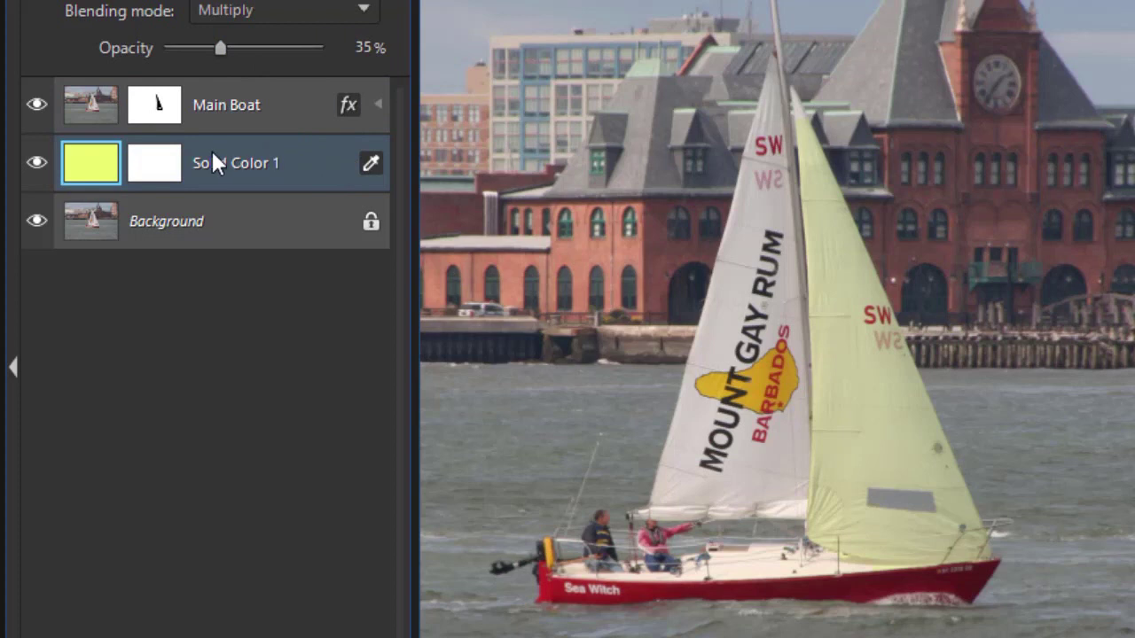
# - Change the Solid Color 1 fill to a violet-pink colour
pyautogui.click(372, 162)
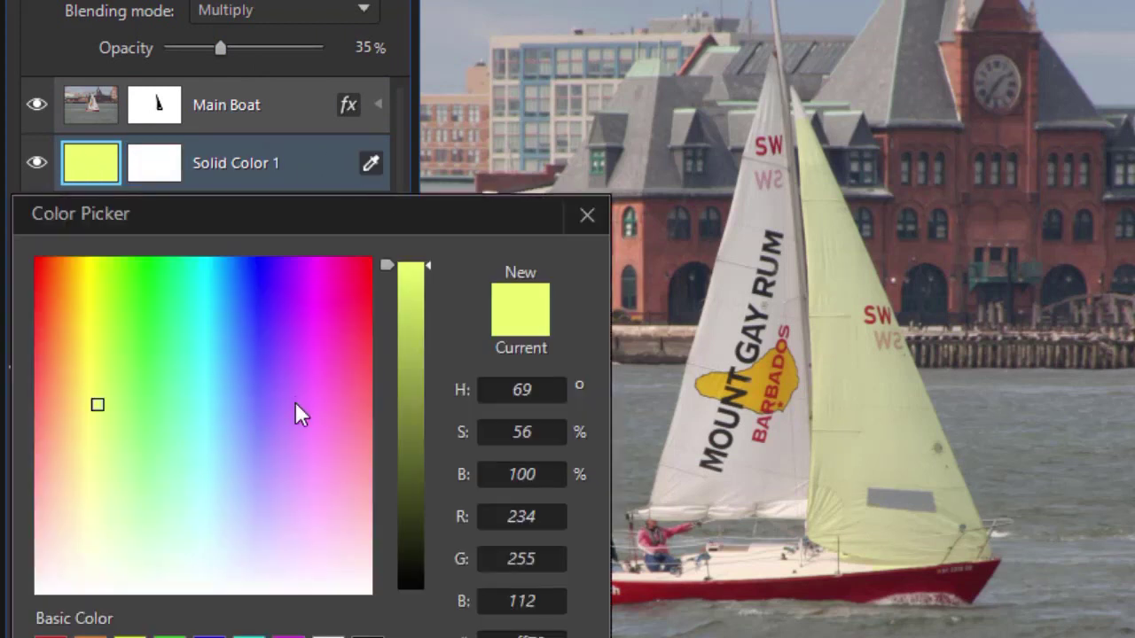
pyautogui.click(307, 405)
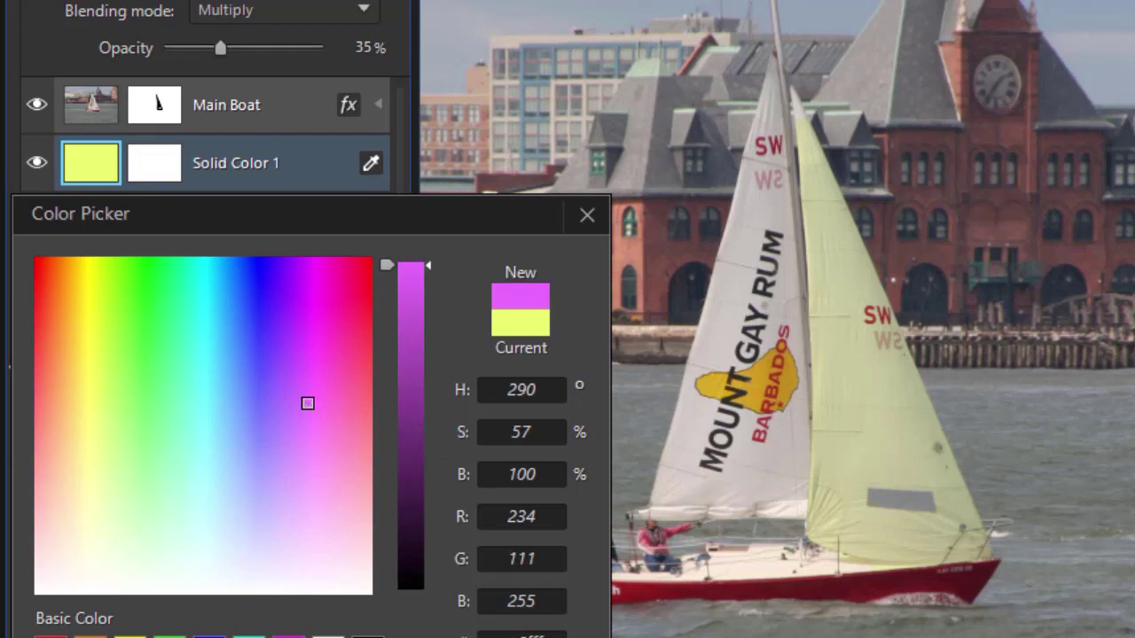
pyautogui.press('Return')
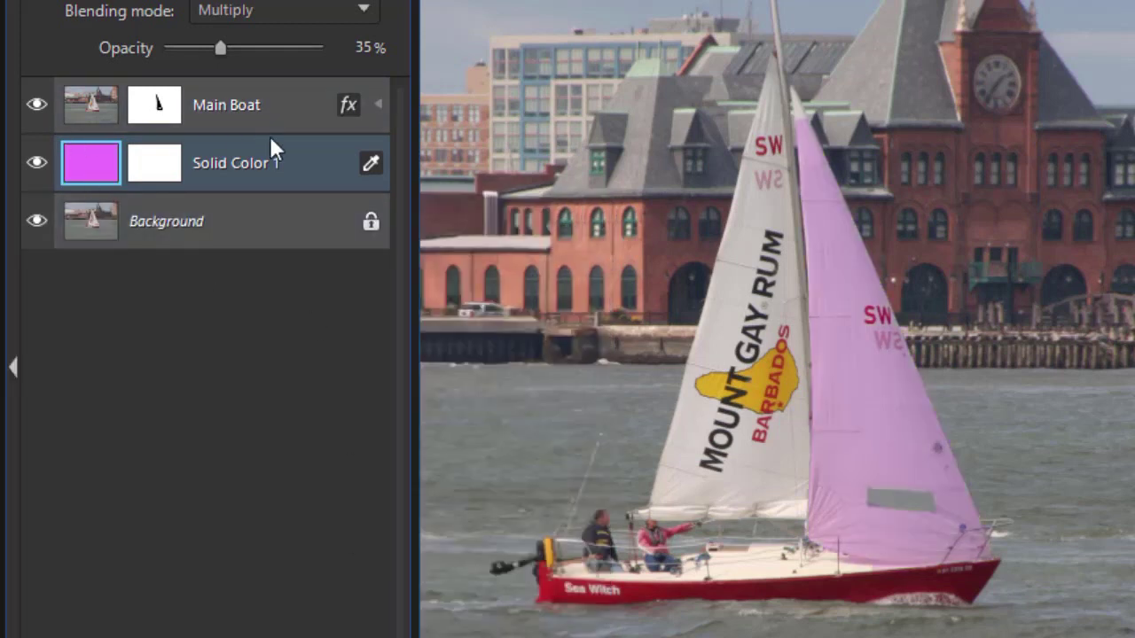
# - Lower the pink tint layer's opacity to 29%
pyautogui.moveTo(221, 48); pyautogui.dragTo(242, 48)
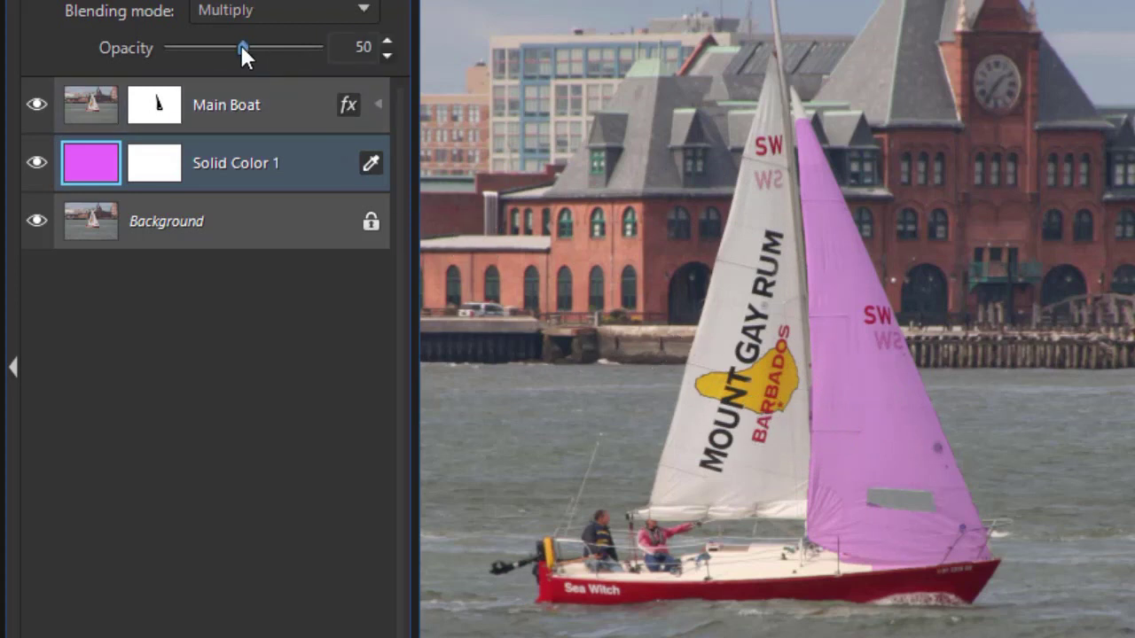
pyautogui.moveTo(240, 46); pyautogui.dragTo(219, 46)
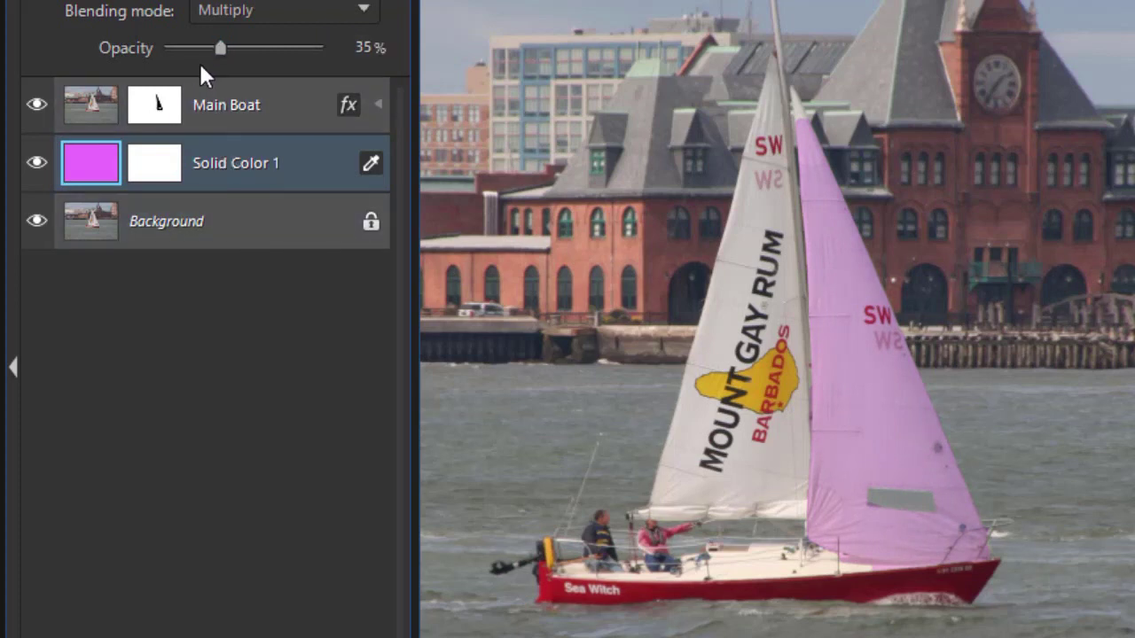
pyautogui.moveTo(218, 51)
pyautogui.mouseDown()
pyautogui.moveTo(206, 55)
pyautogui.moveTo(211, 45)
pyautogui.mouseUp()
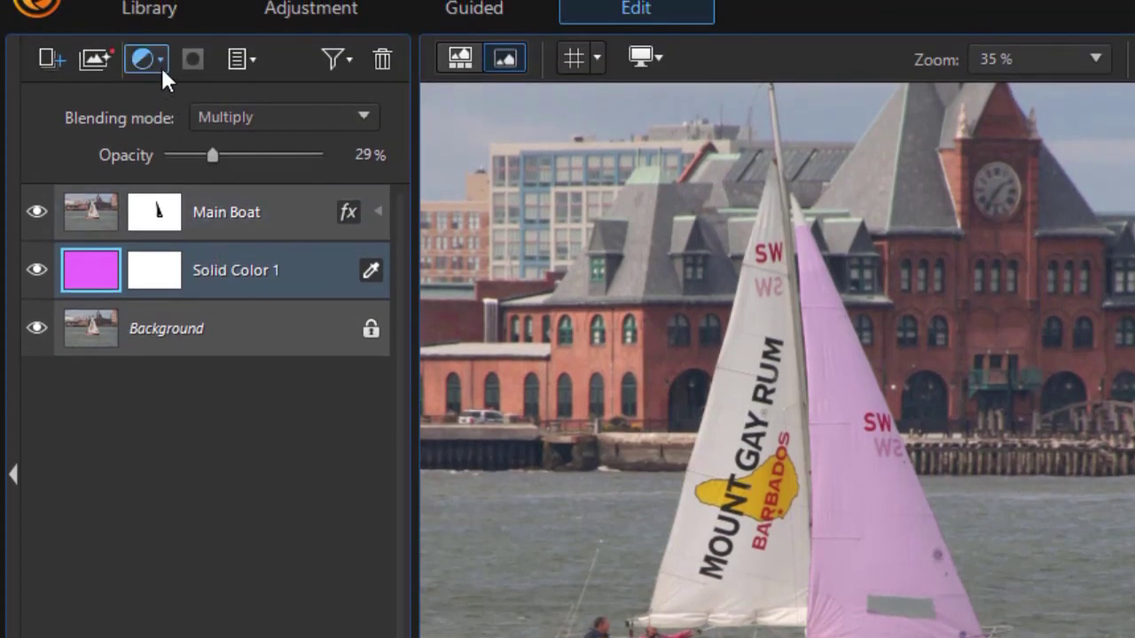
pyautogui.click(160, 57)
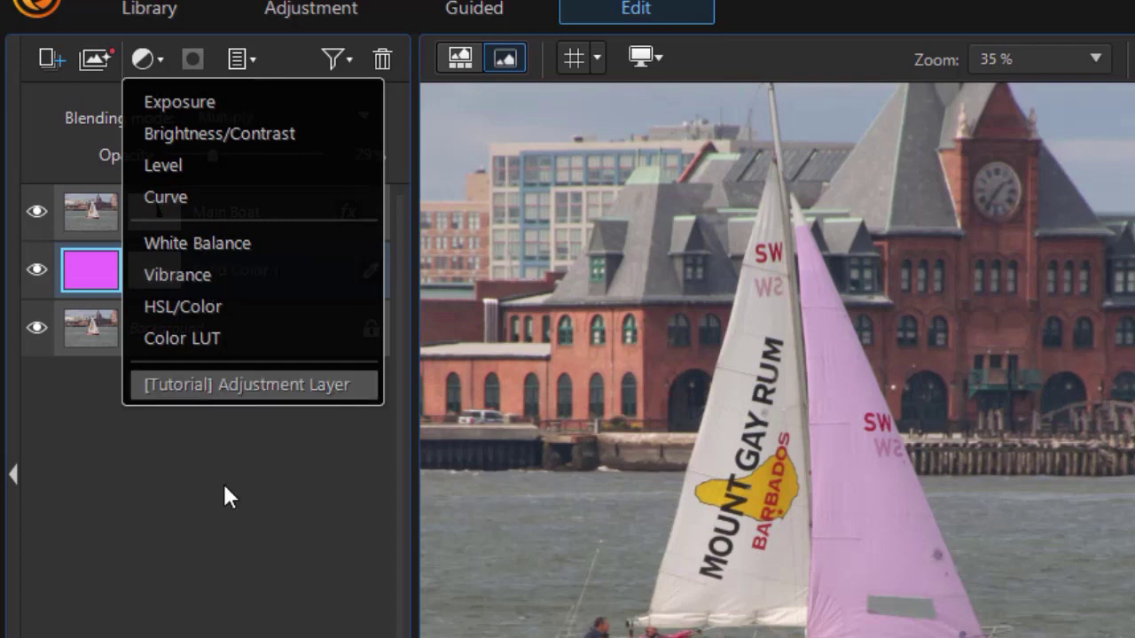
pyautogui.click(204, 544)
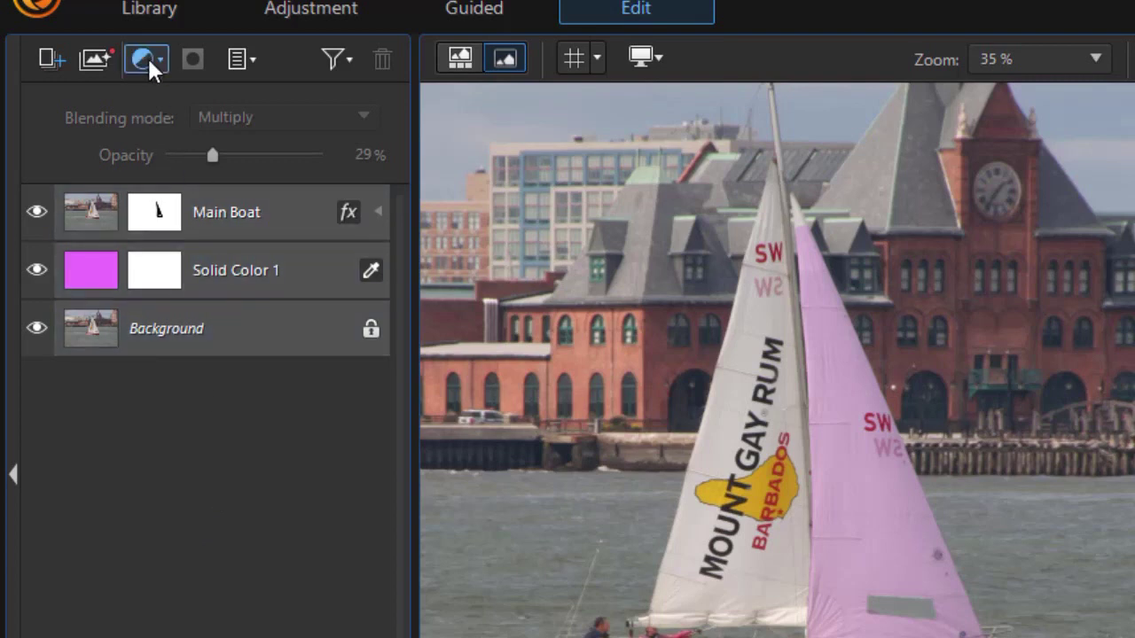
pyautogui.click(175, 275)
pyautogui.click(106, 282)
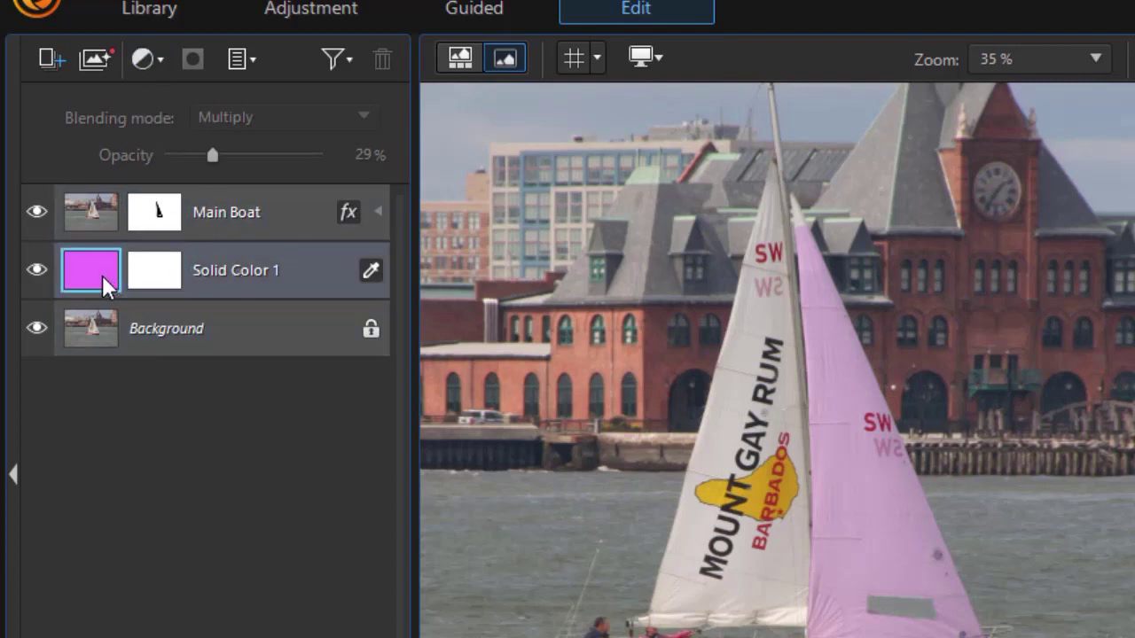
pyautogui.click(133, 222)
pyautogui.click(100, 224)
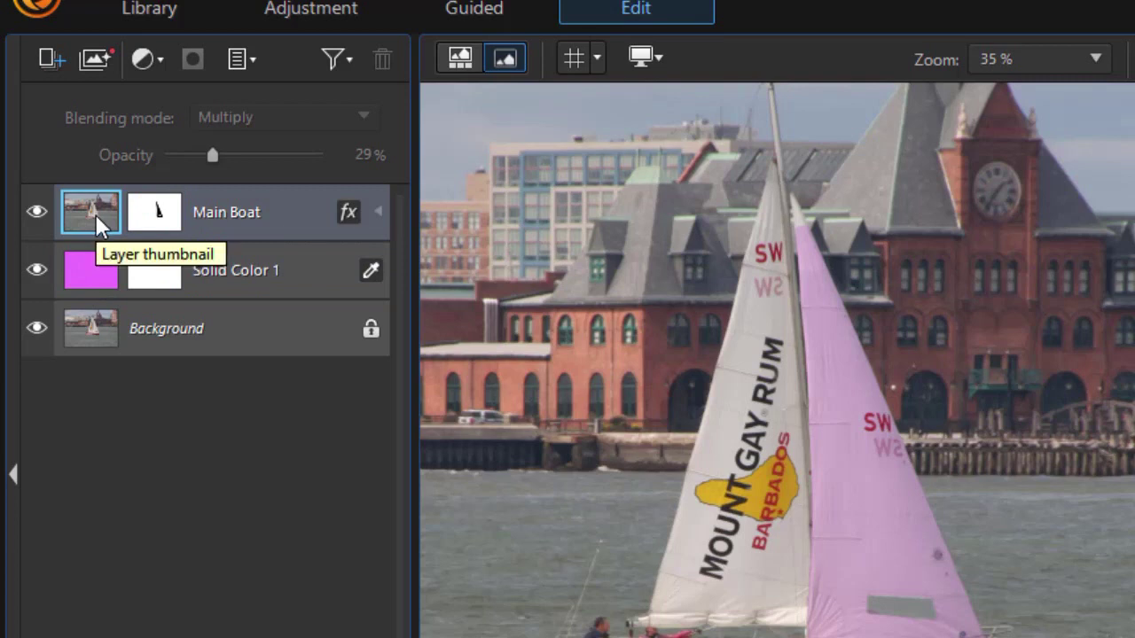
pyautogui.click(133, 448)
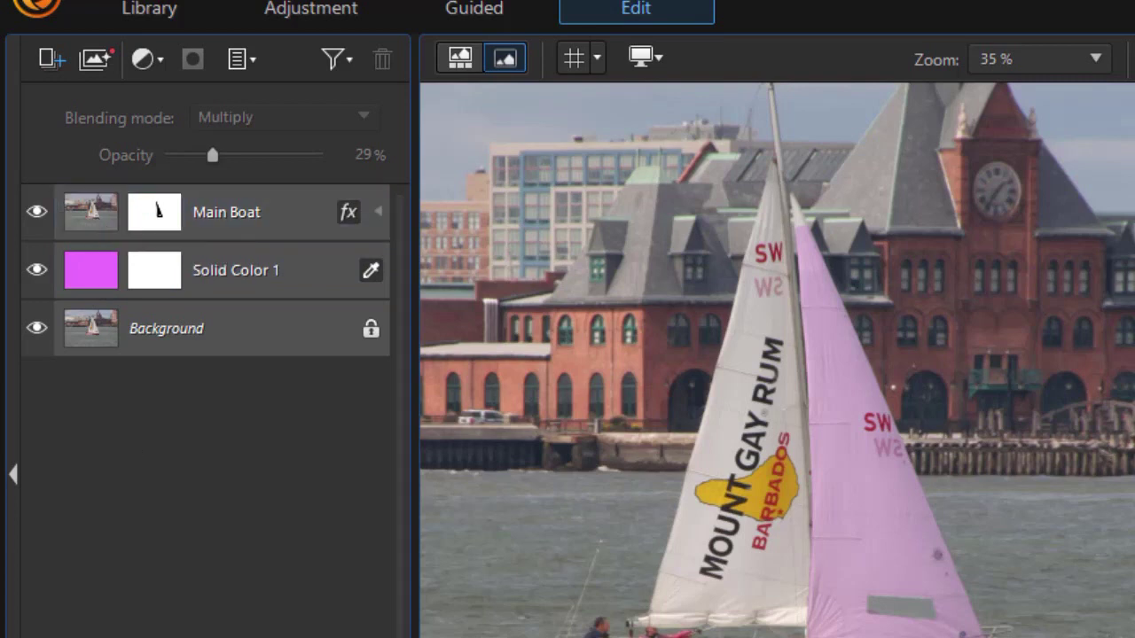